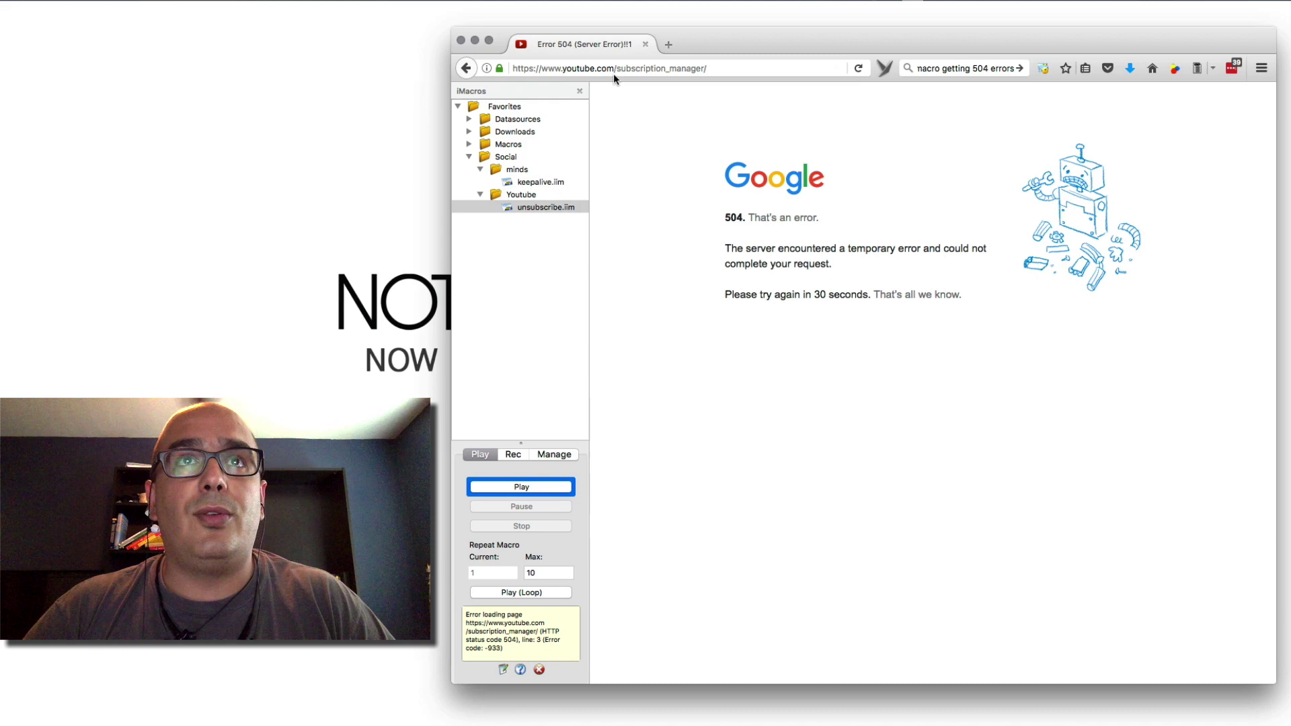
Trim 'subscription_manager/' from the address so youtube.com's home page loads
drag(615, 69, 708, 69)
key(BackSpace)
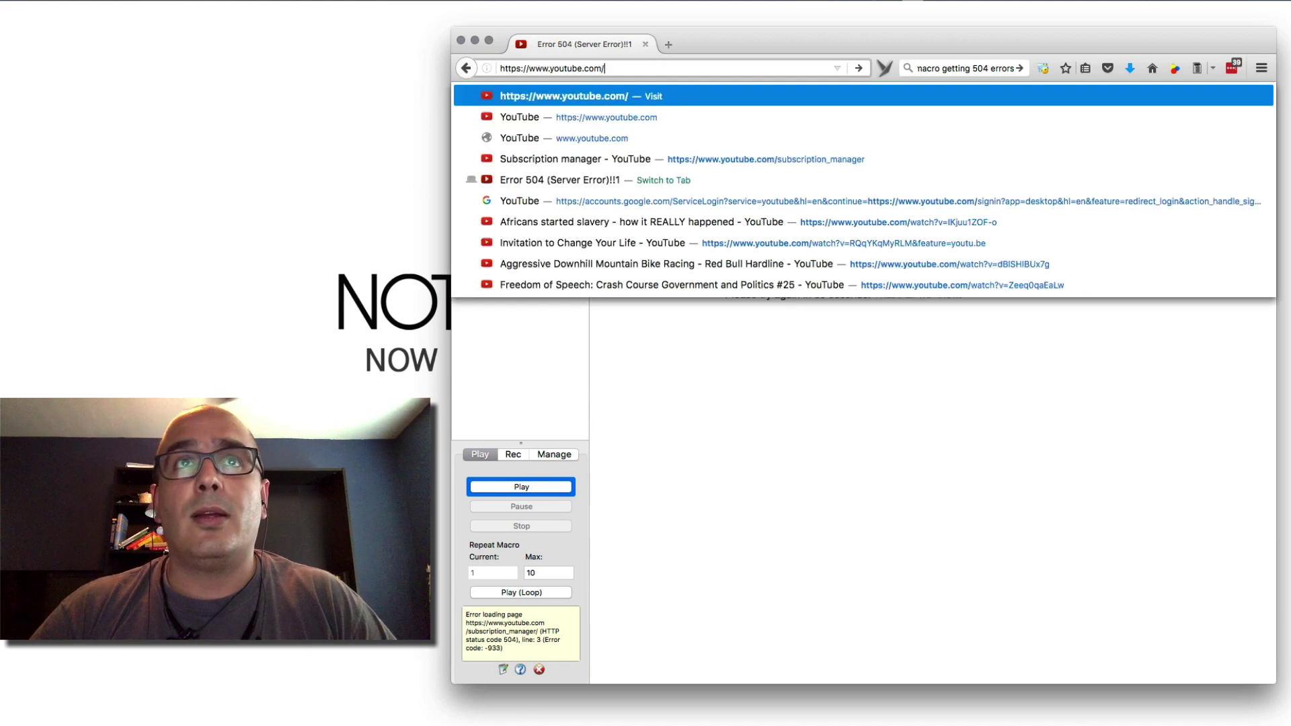
key(Return)
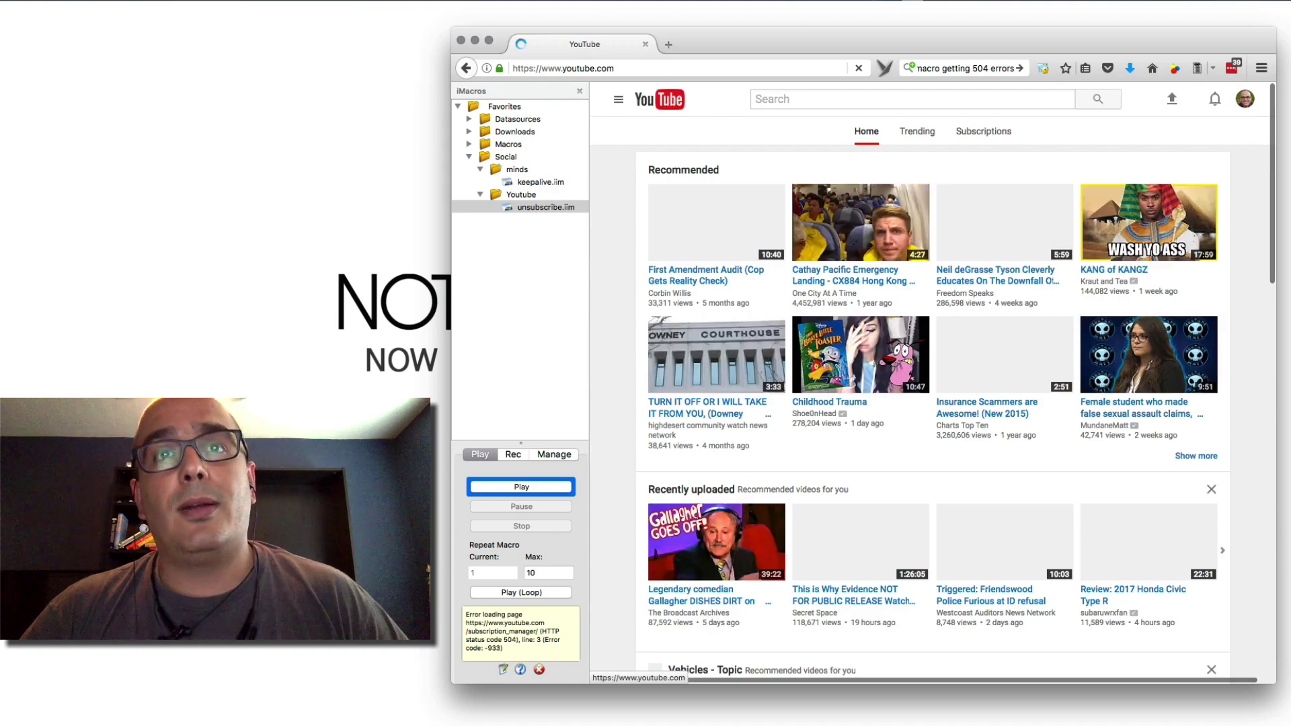
right_click(547, 209)
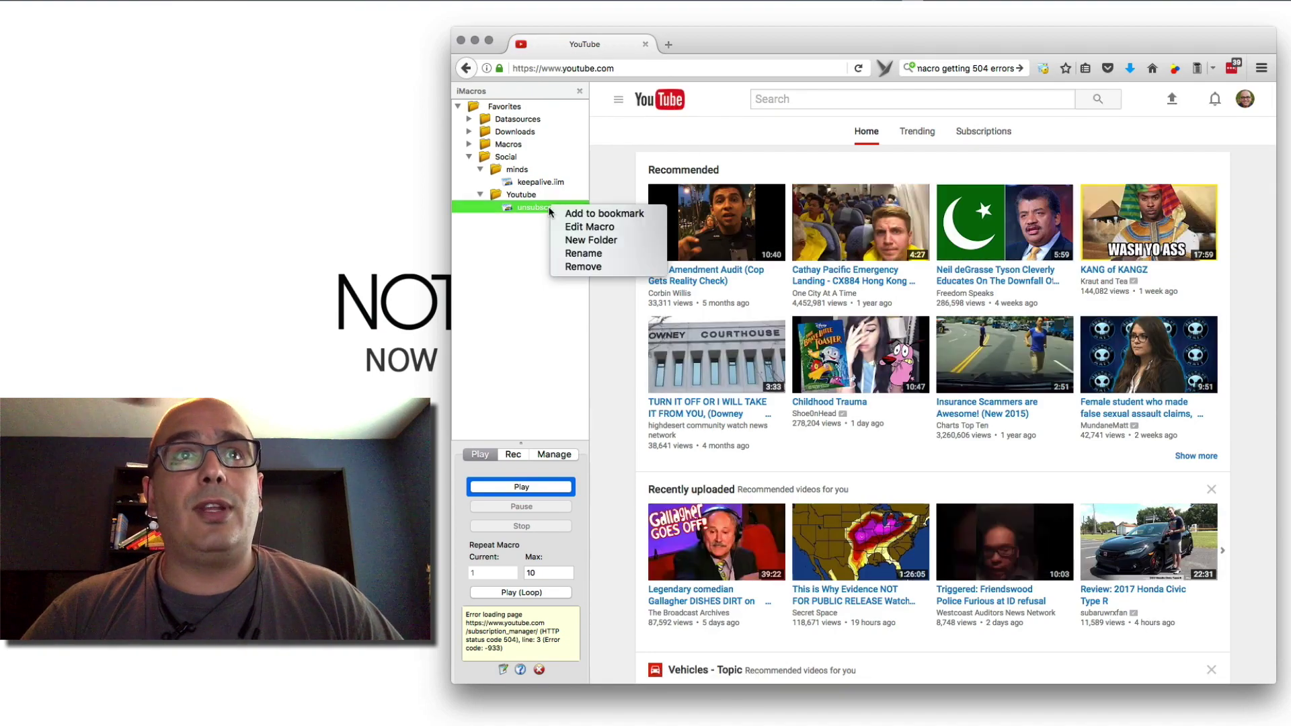
Copy the SET !VAR1 EVAL and WAIT SECONDS lines and paste them after the first two click events
click(570, 225)
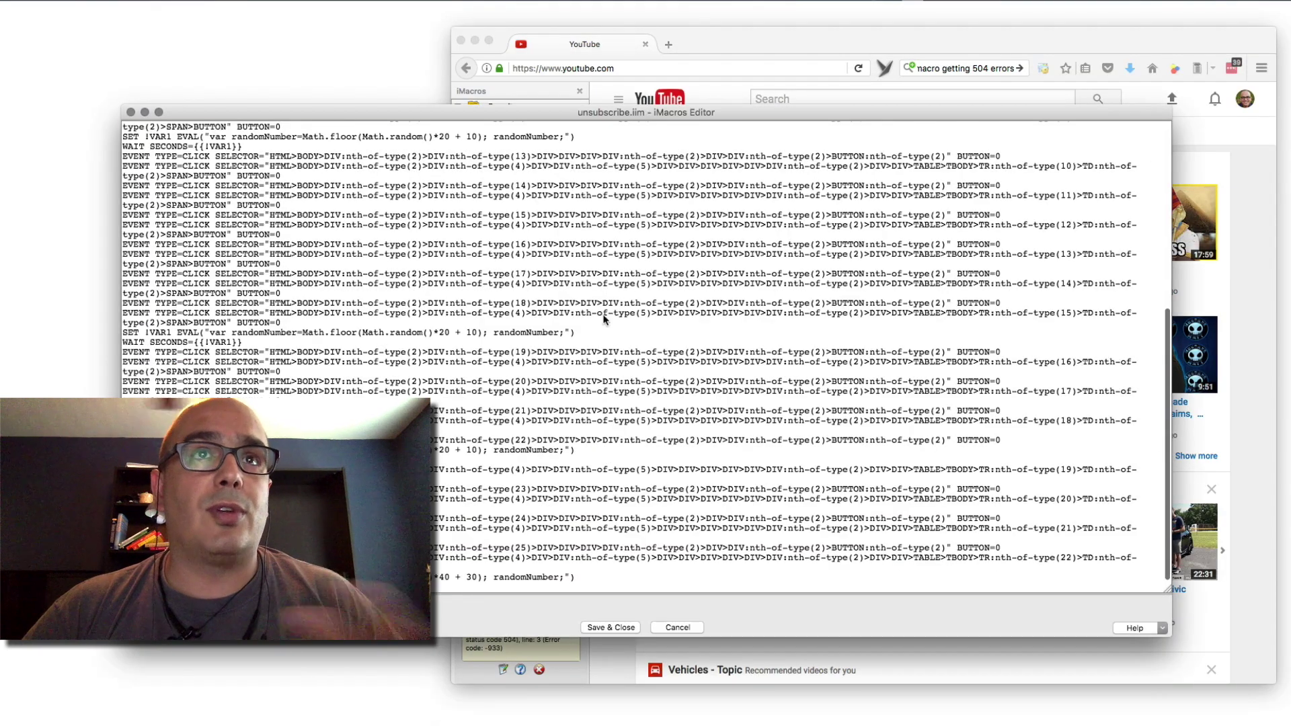
scroll(398, 242, up, 3)
scroll(397, 271, up, 2)
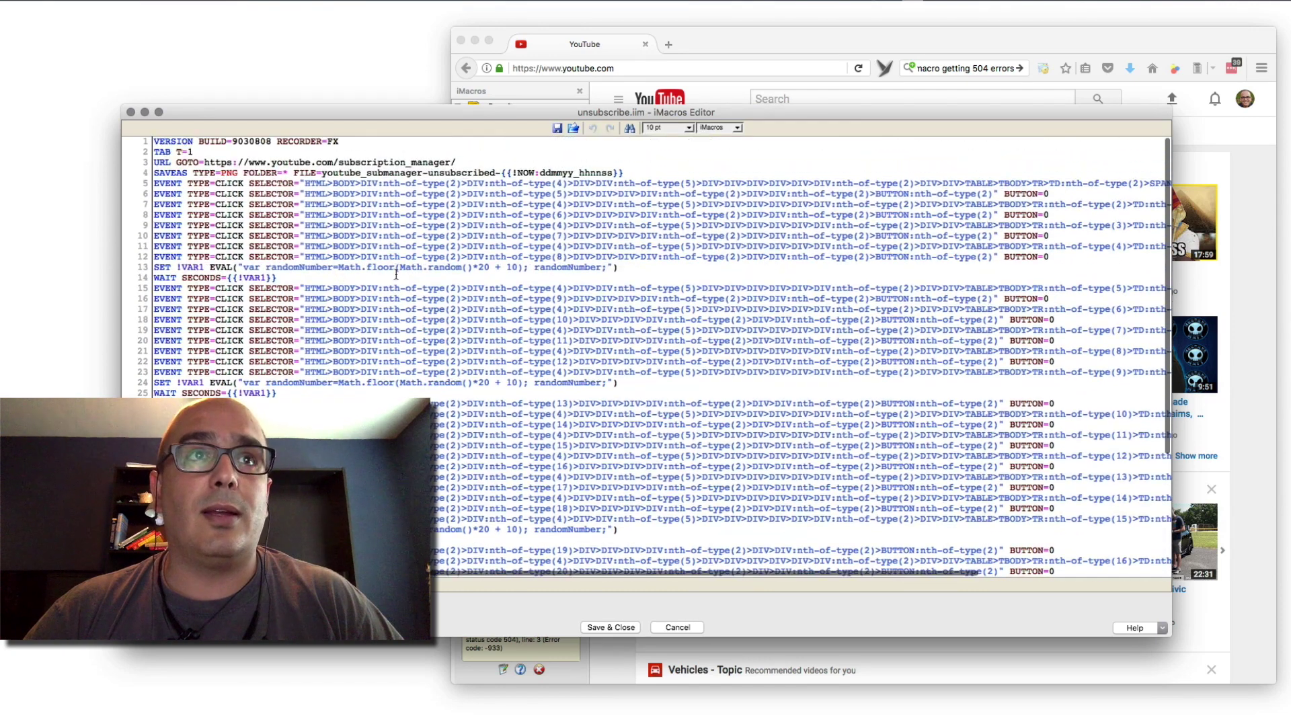
click(265, 270)
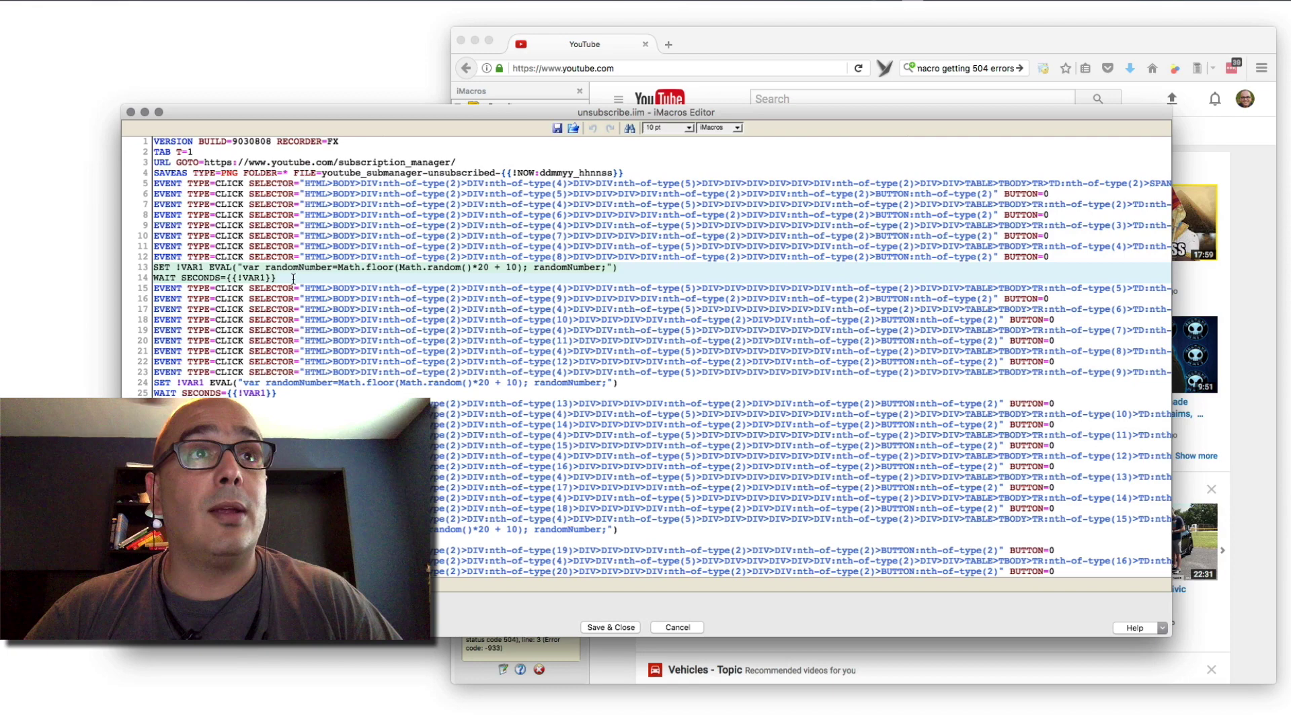
click(483, 185)
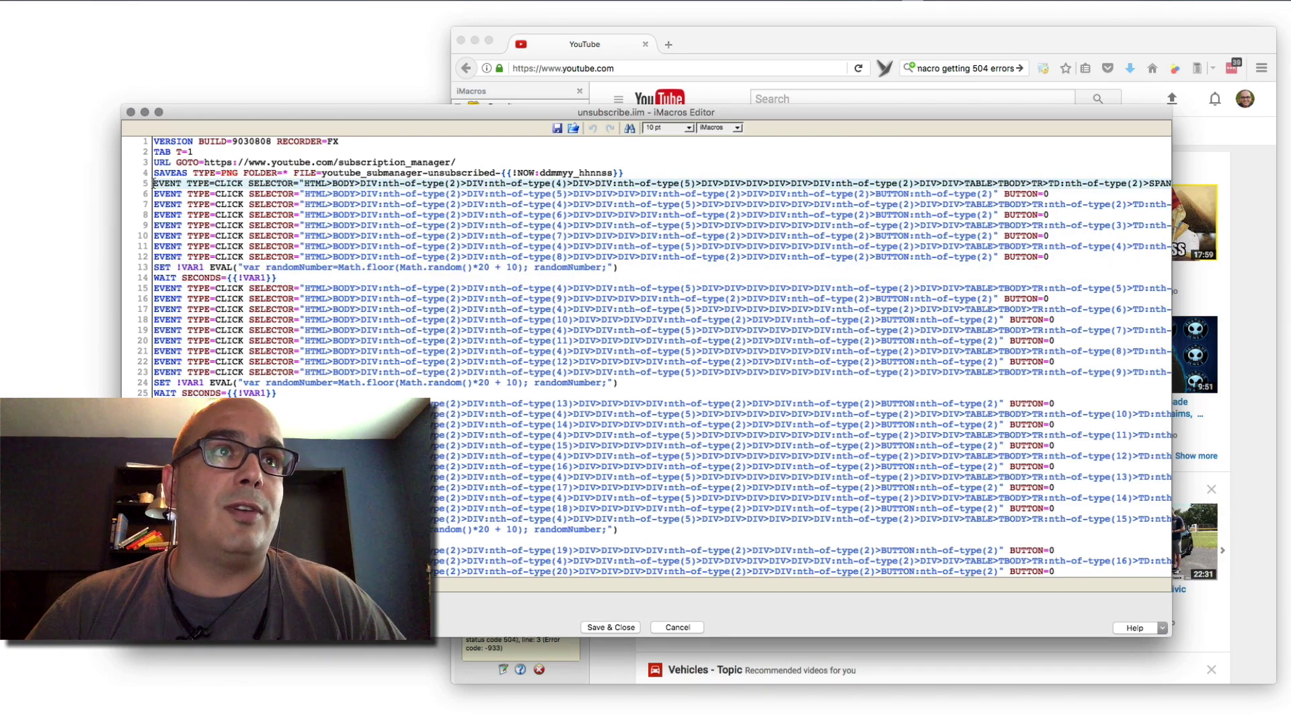
key(Down)
key(Down)
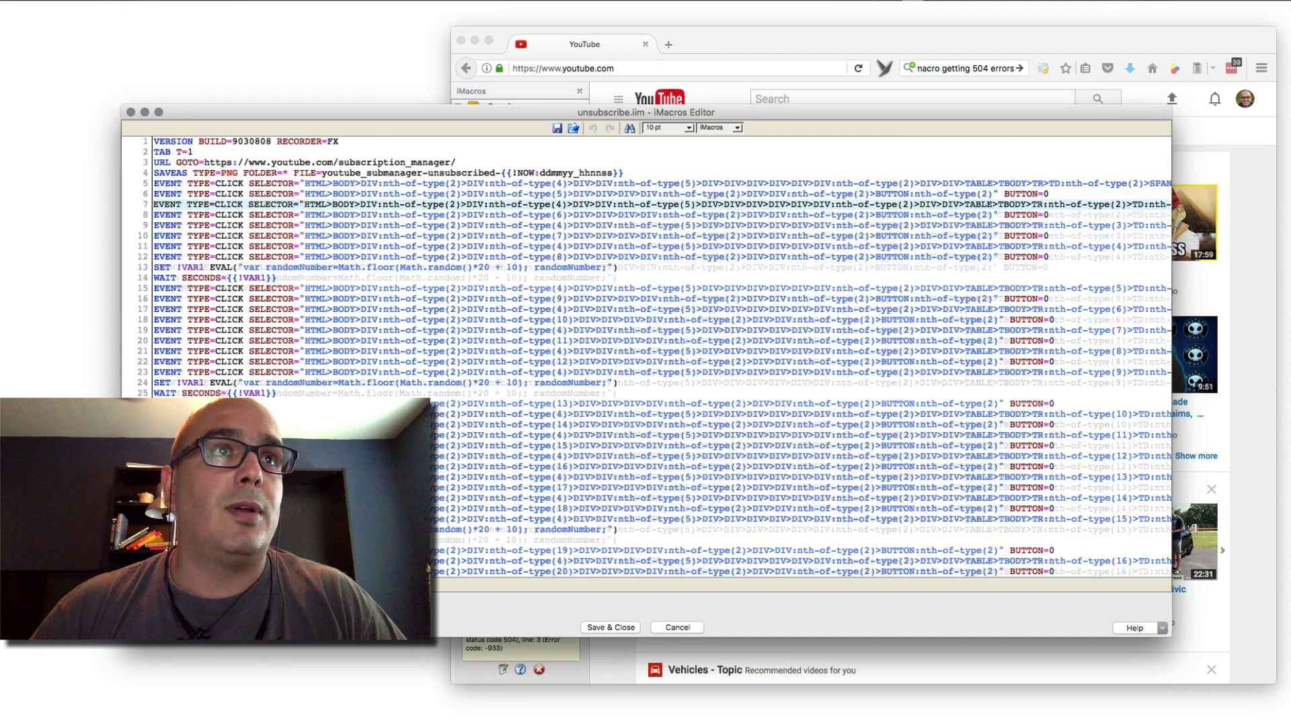
key(Return)
key(Up)
text(SET !VAR1 EVAL("var randomNumber=Math.floor(Math.random()*20 + 10); randomNumber;") WAIT SECONDS={{!VAR1}})
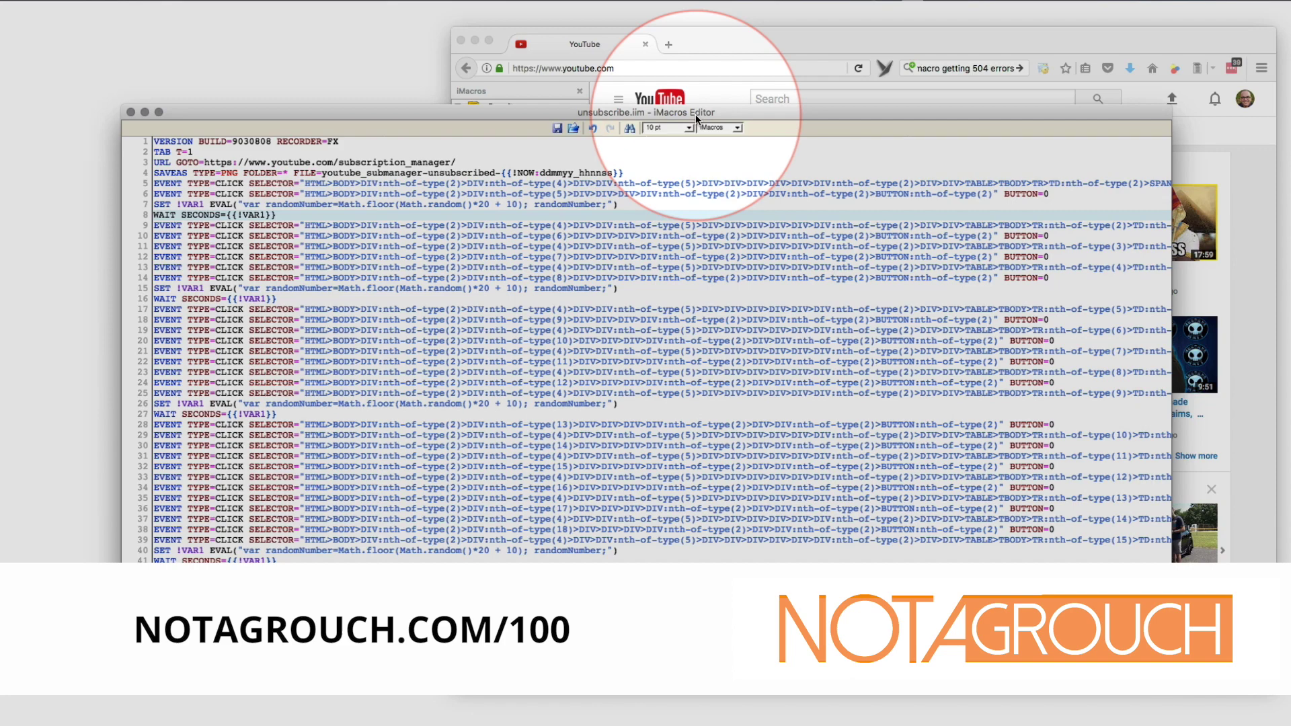
Paste the random pause lines after each of the next two pairs of click events
click(154, 236)
key(End)
key(Return)
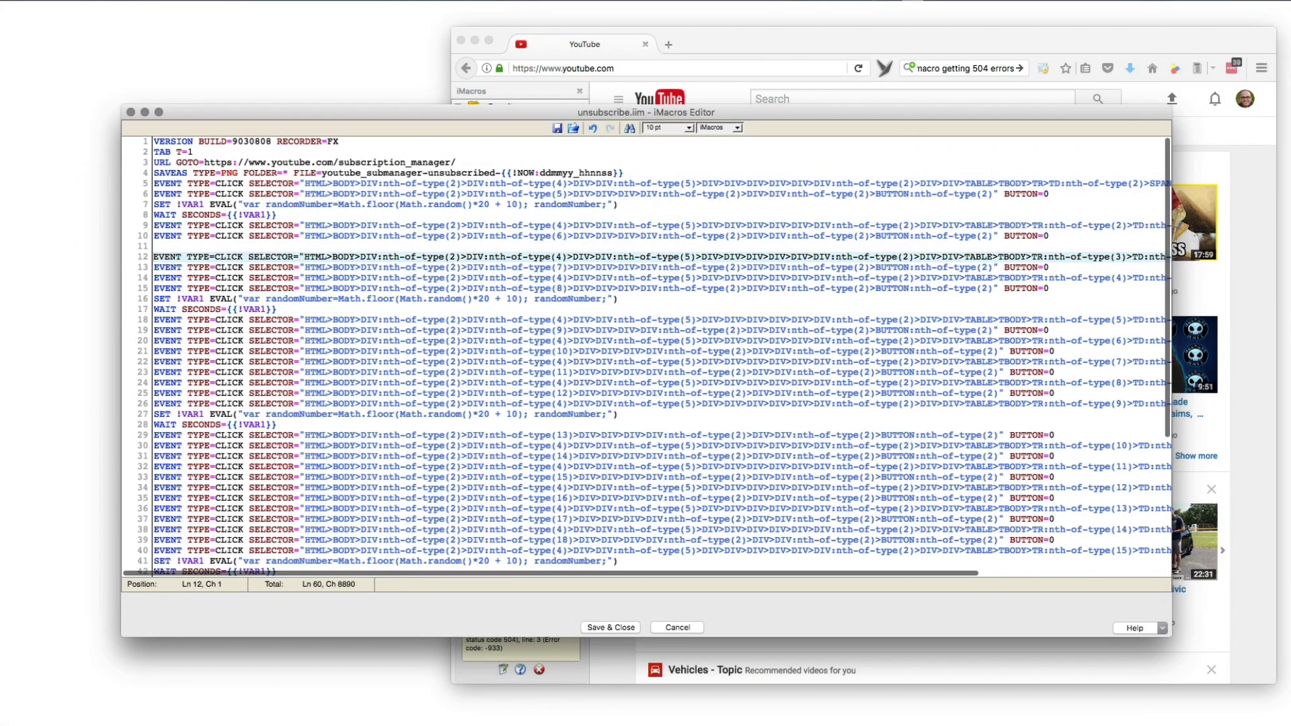
text(SET !VAR1 EVAL("var randomNumber=Math.floor(Math.random()*20 + 10); randomNumber;") WAIT SECONDS={{!VAR1}})
key(Down)
key(Down)
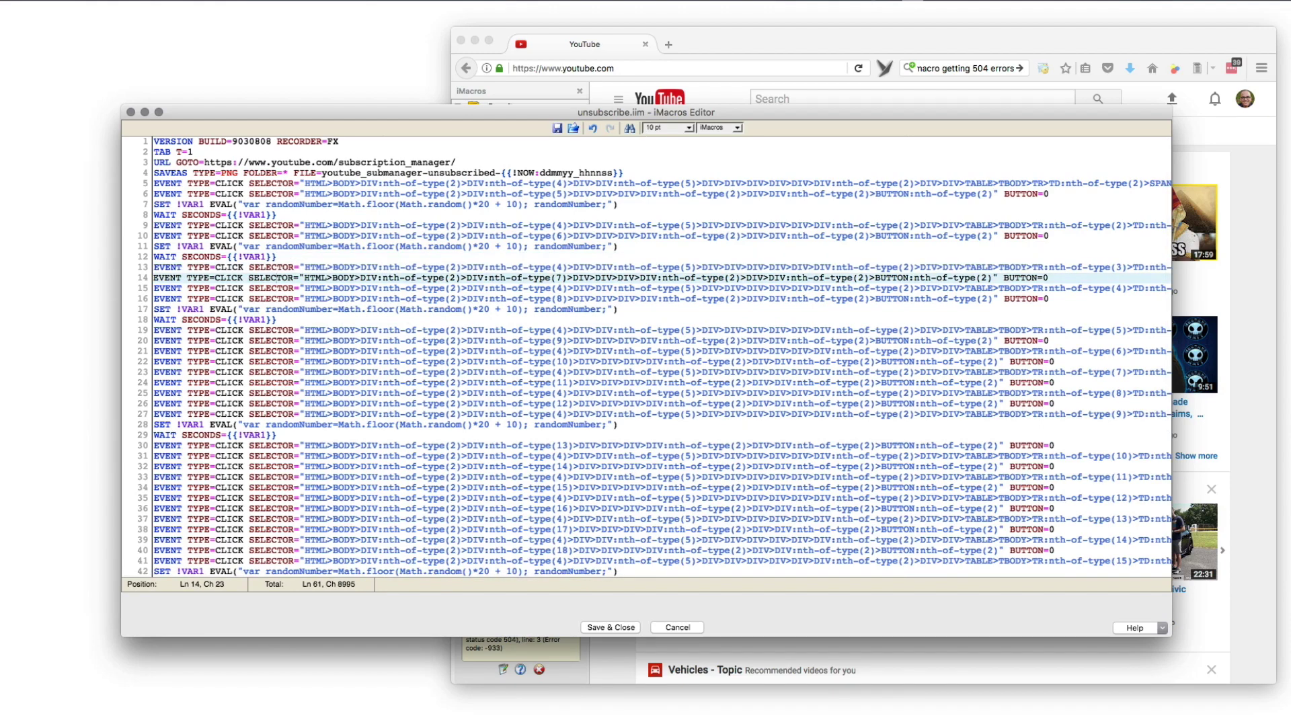
key(Down)
key(Return)
key(BackSpace)
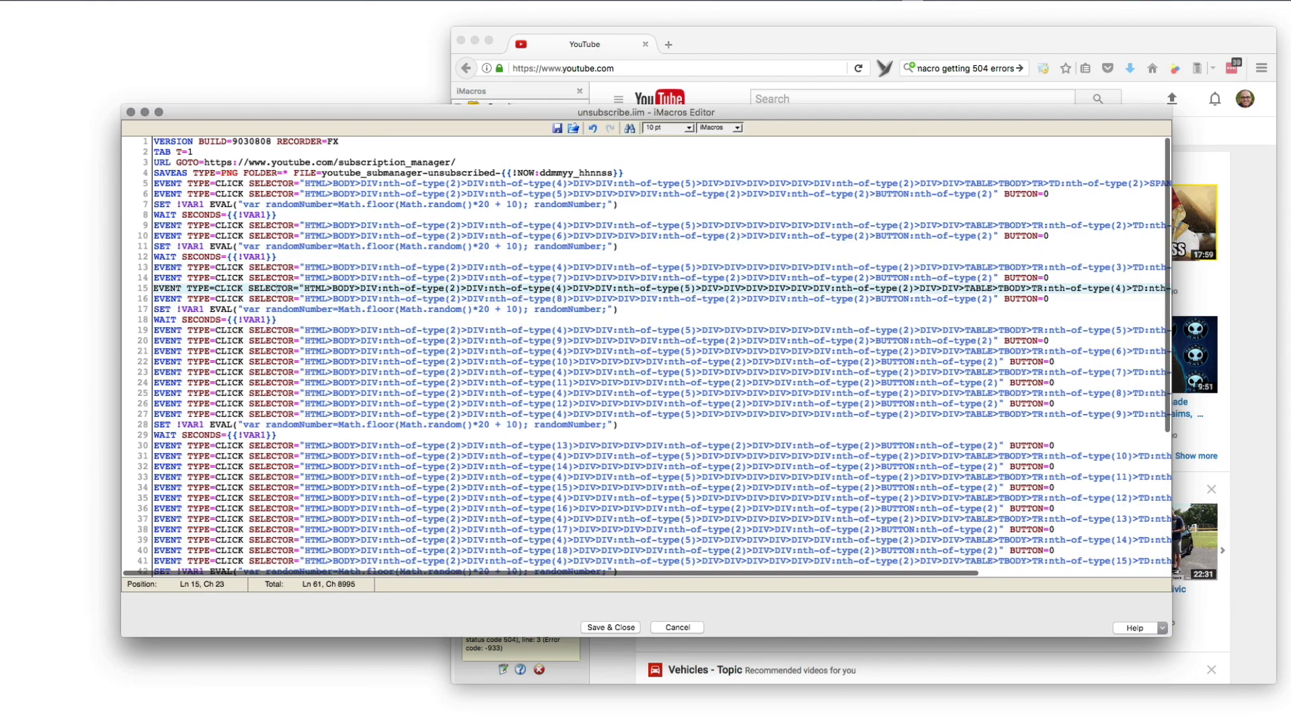
key(Home)
key(Return)
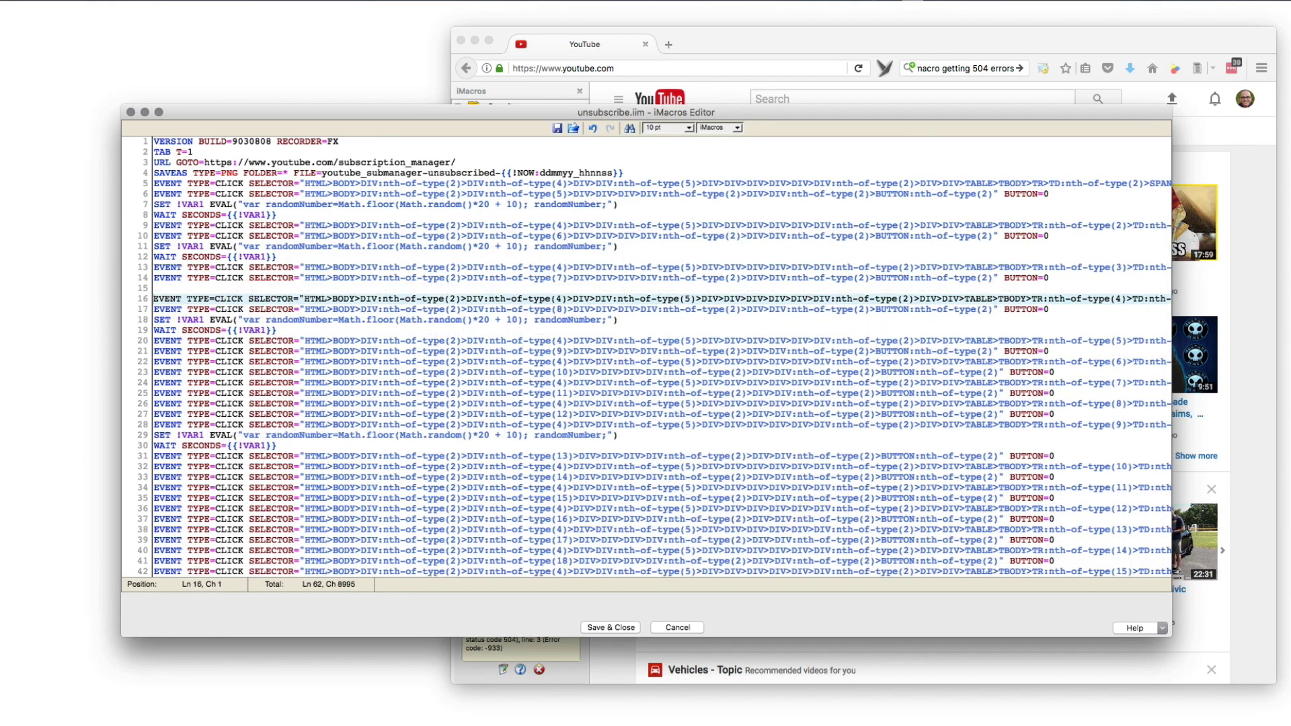
key(Up)
text(SET !VAR1 EVAL("var randomNumber=Math.floor(Math.random()*20 + 10); randomNumber;") WAIT SECONDS={{!VAR1}})
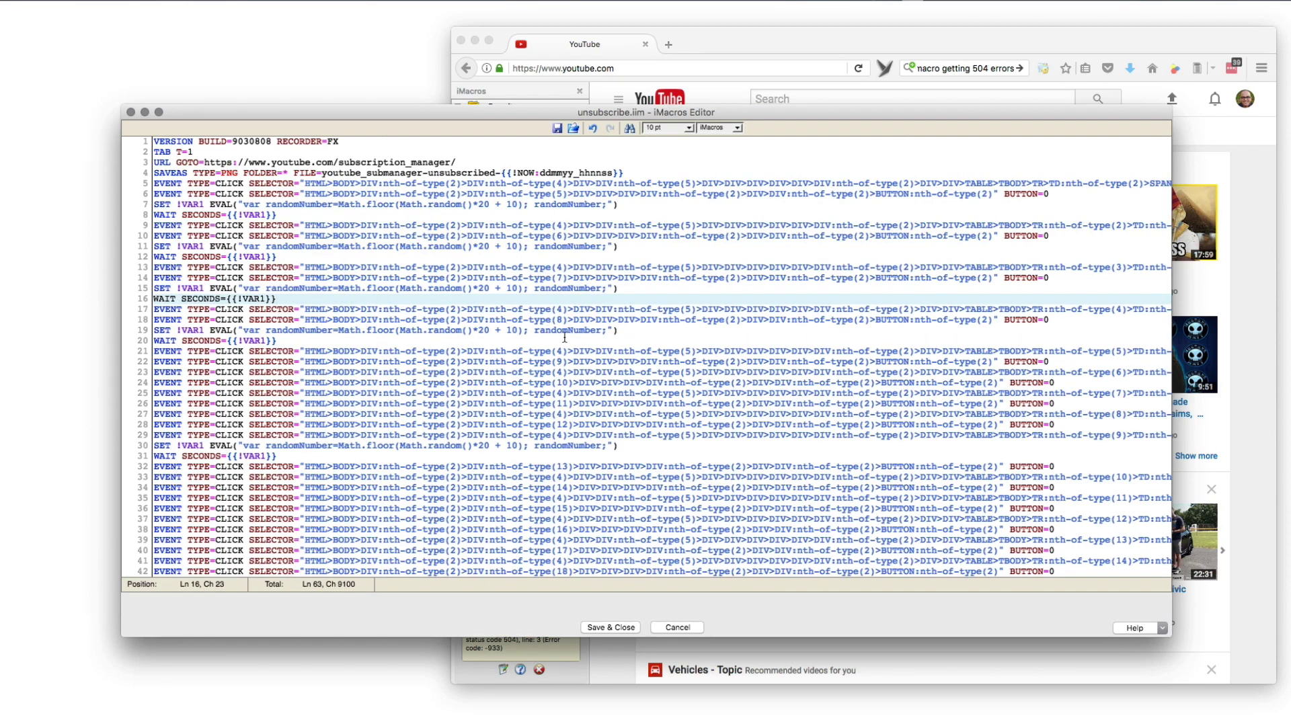
Load youtube.com/subscription_manager in a new Firefox tab, showing 641 subscriptions
click(1206, 159)
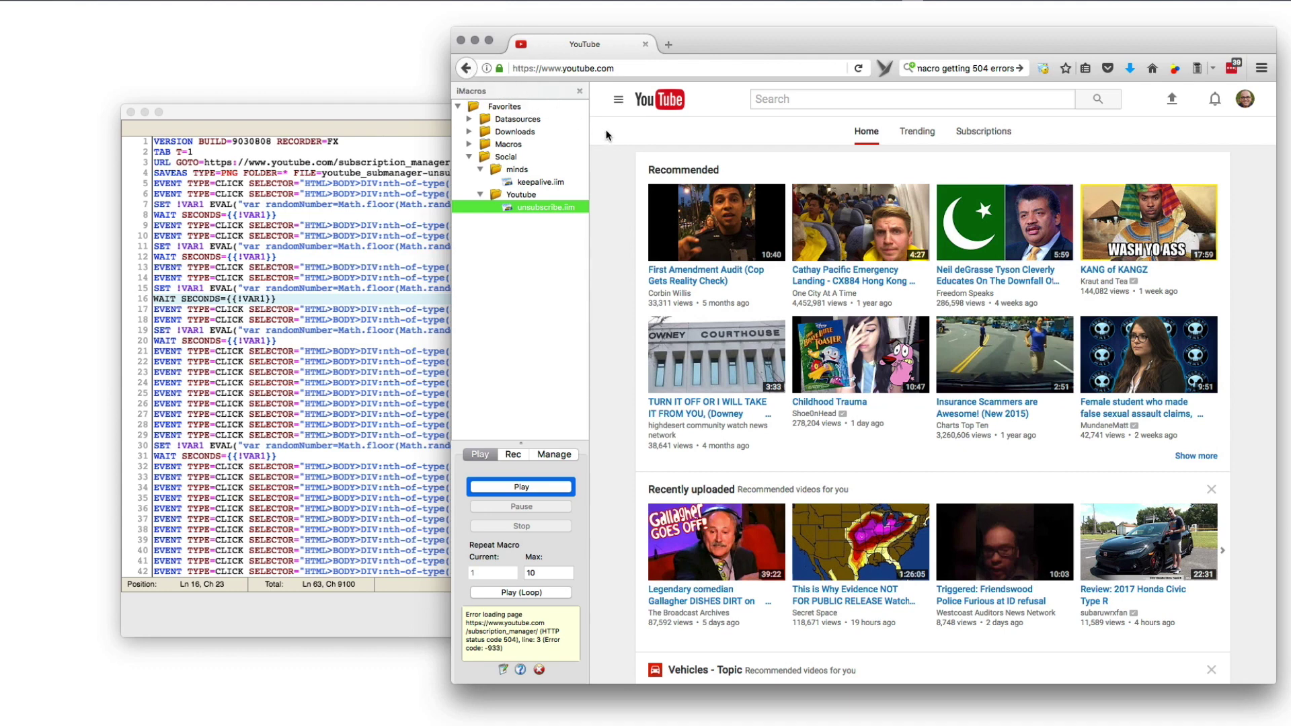
key(super+t)
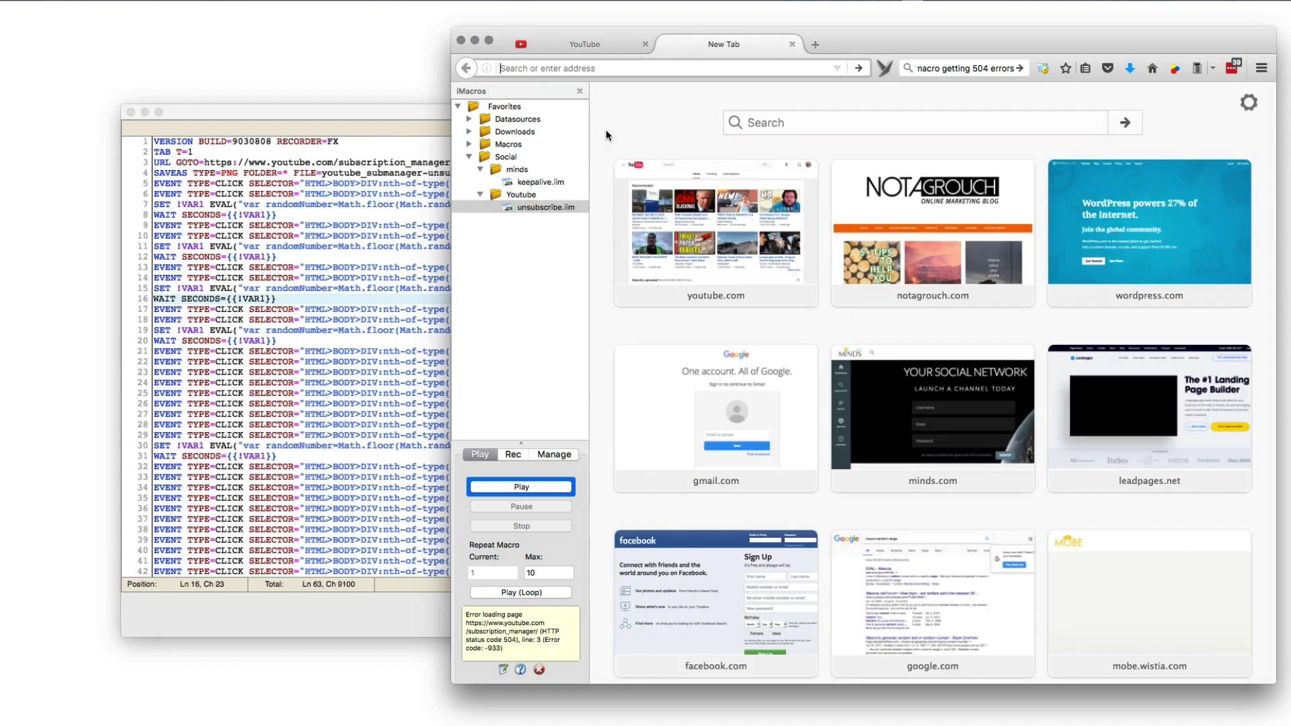
text(youtube.com/subscription_manager)
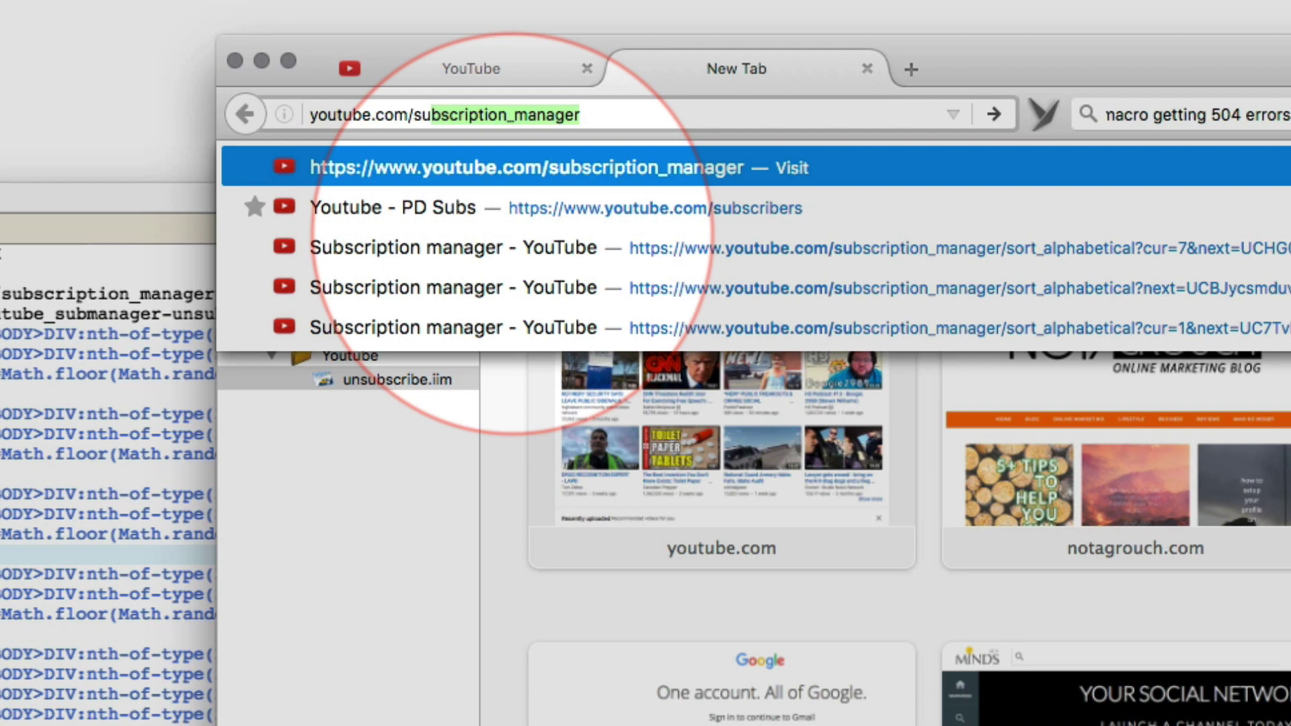
key(Return)
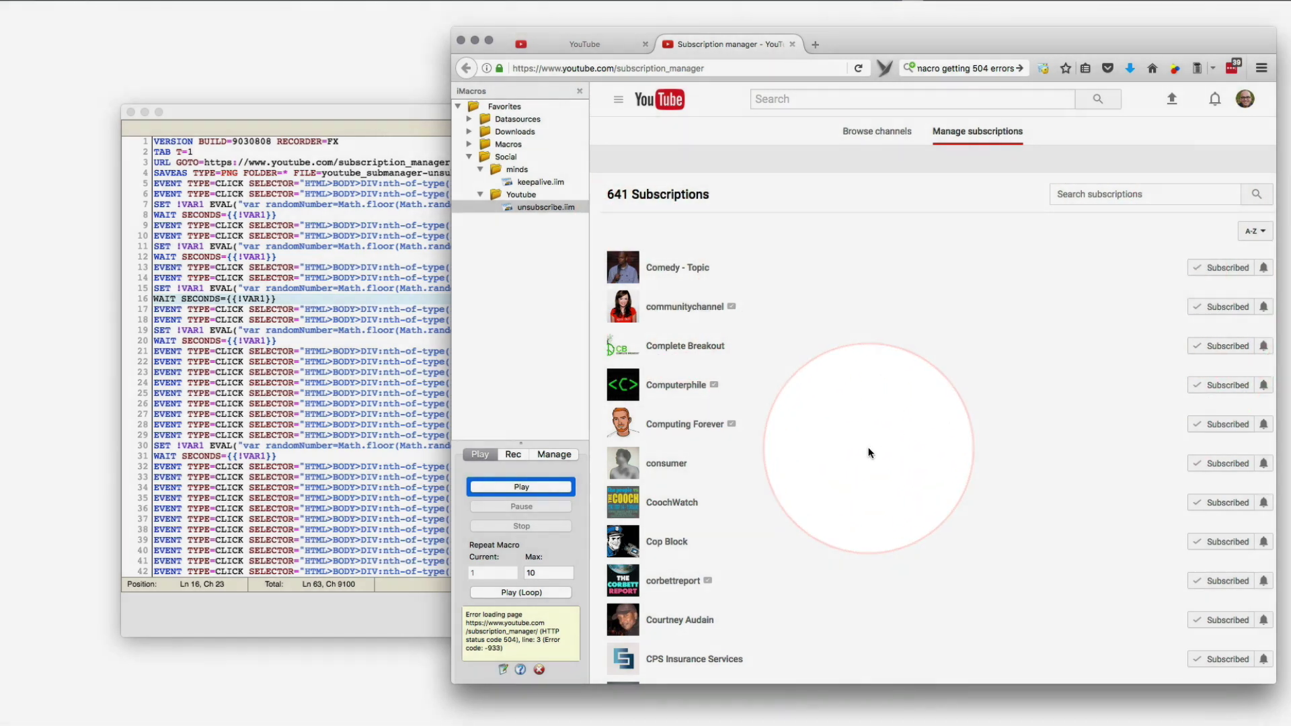
scroll(868, 453, down, 5)
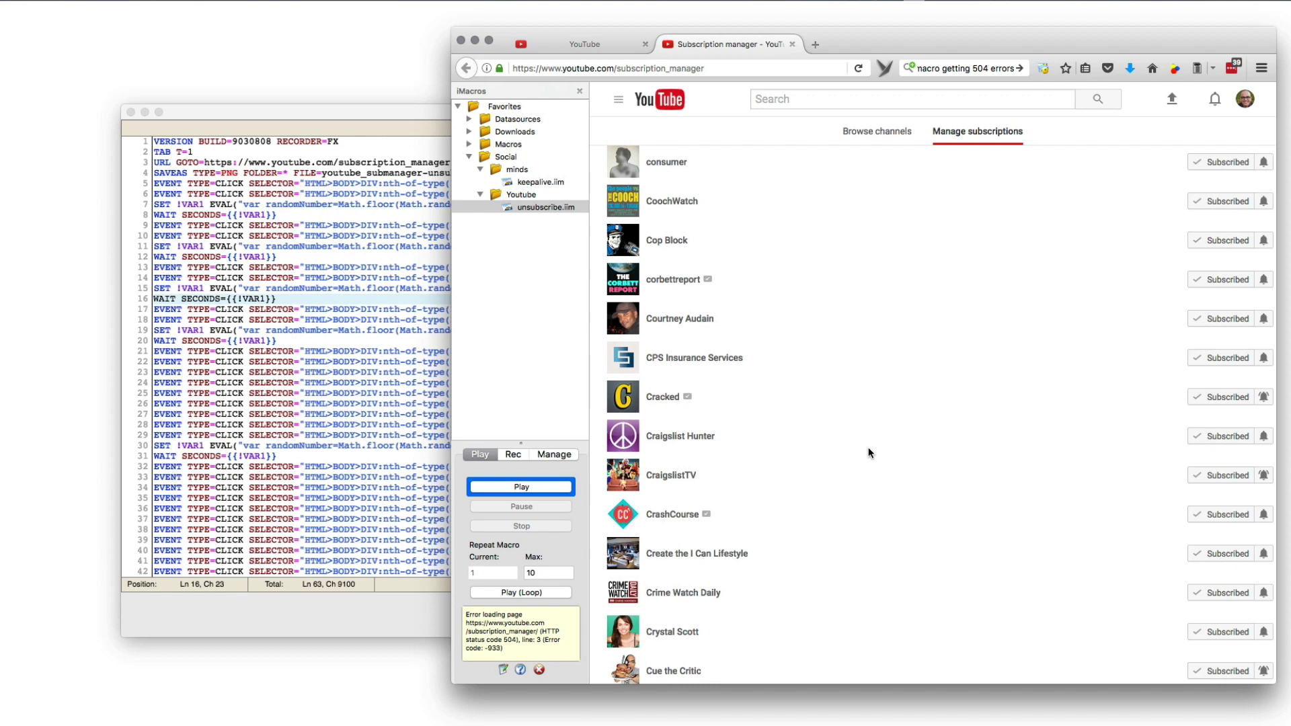
Paste the random pause lines at line 22 in the iMacros Editor, bringing the script to 65 lines
click(302, 341)
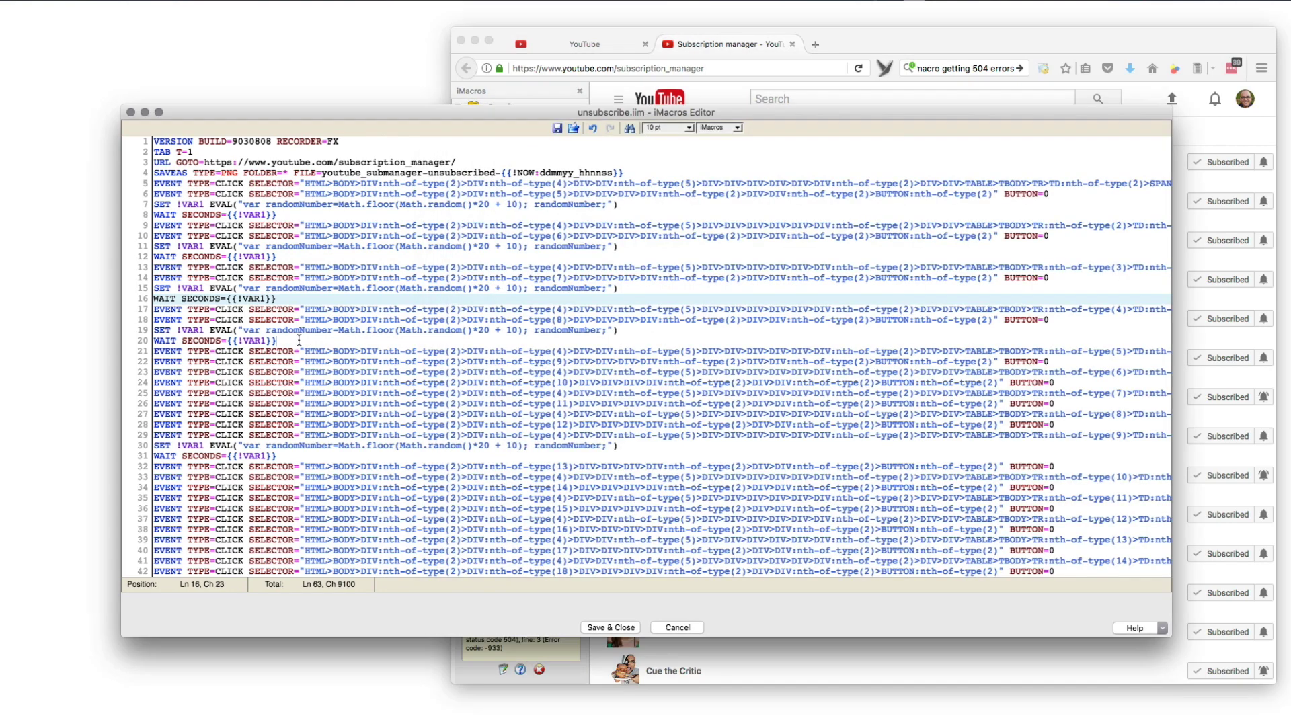
click(154, 361)
key(End)
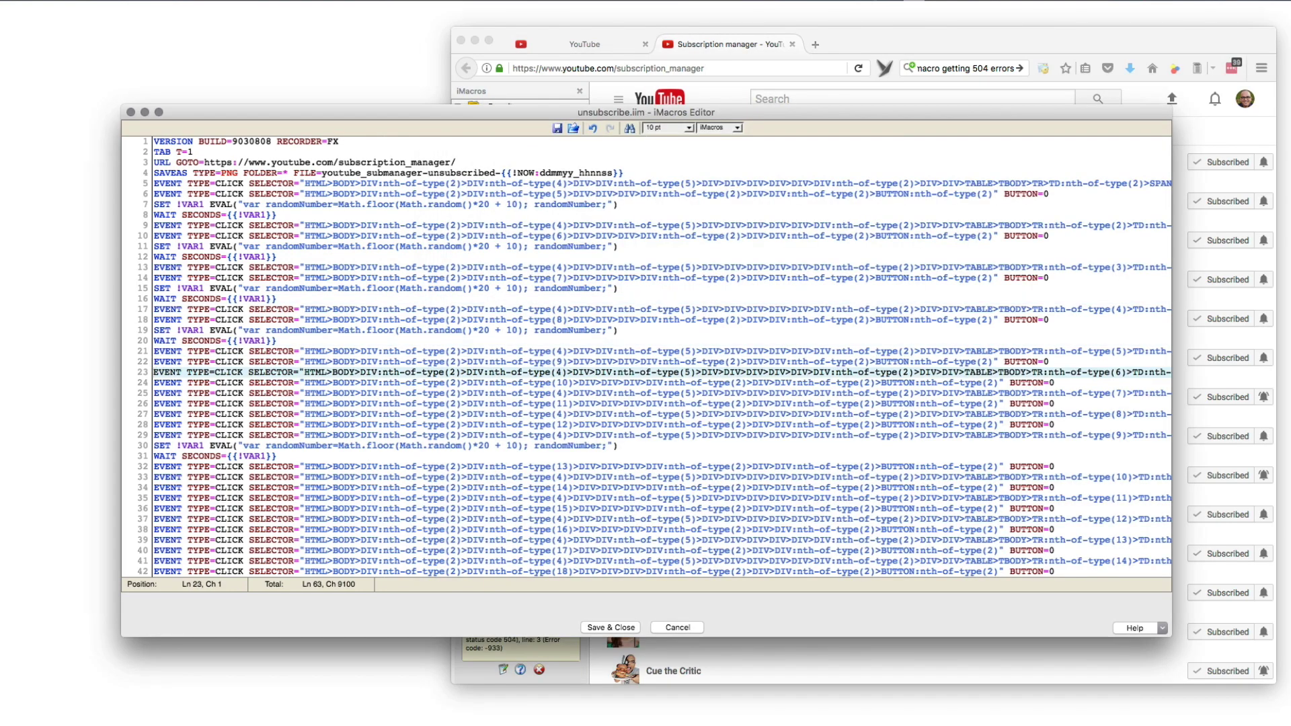
key(ctrl+v)
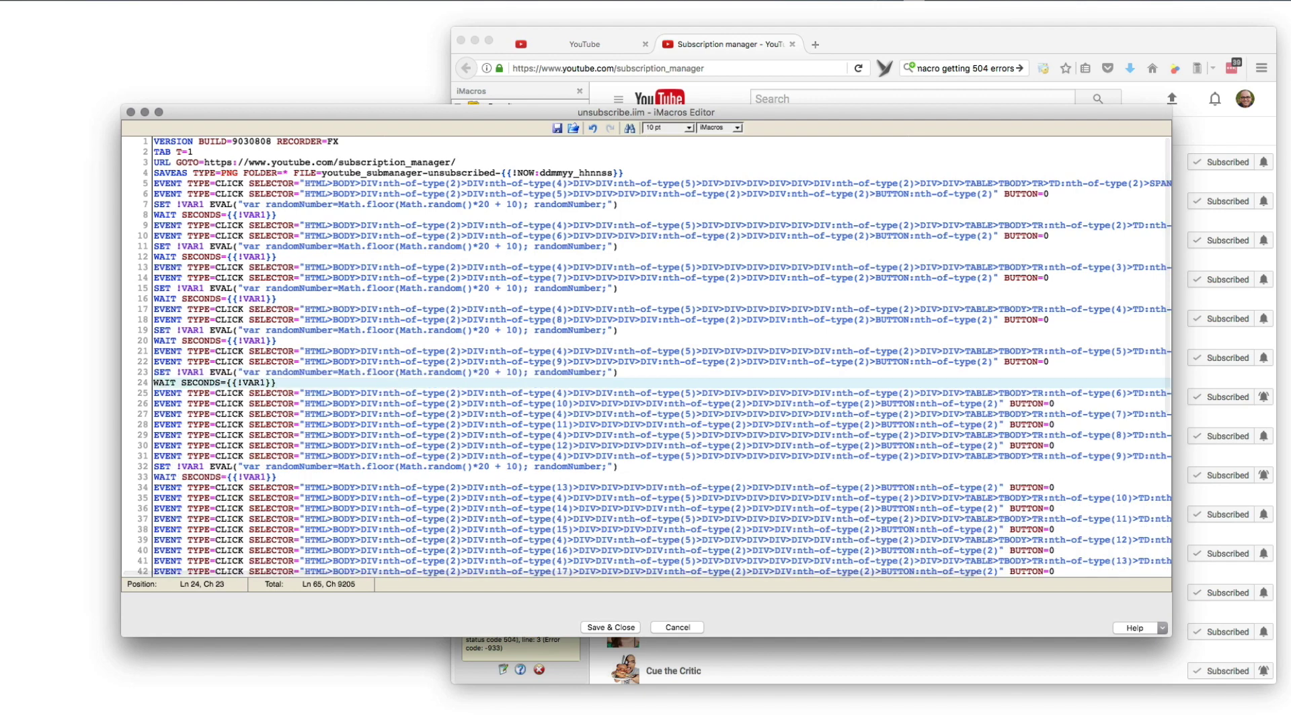
Bring the Firefox window with the 641-channel subscription list to the front
click(846, 41)
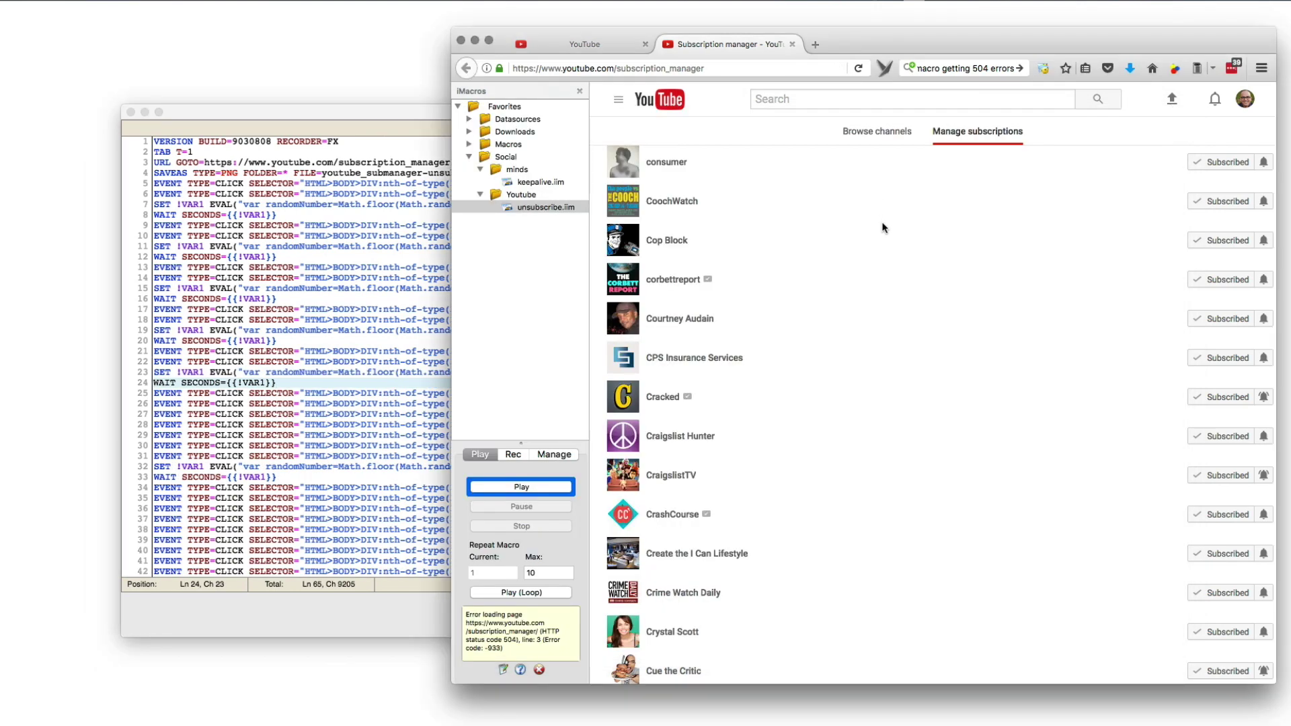
scroll(882, 226, up, 5)
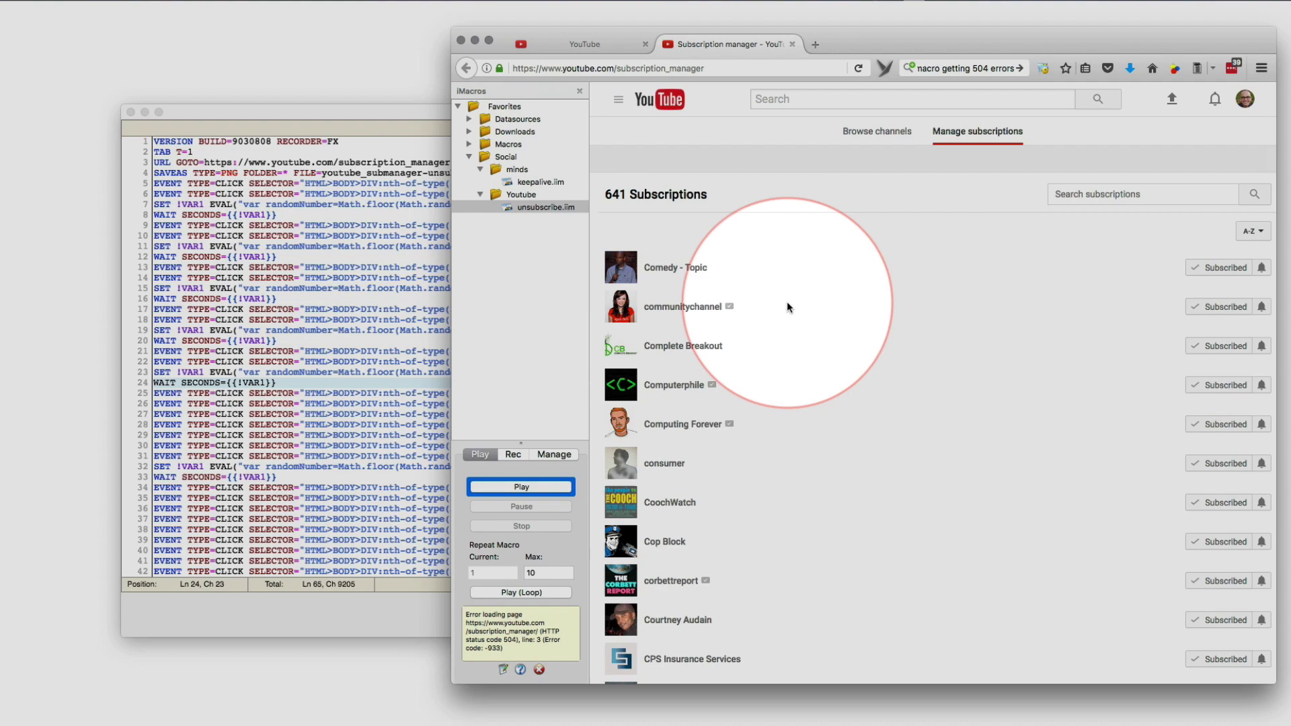
scroll(806, 332, down, 1)
scroll(806, 335, down, 10)
scroll(805, 334, down, 10)
scroll(805, 335, down, 10)
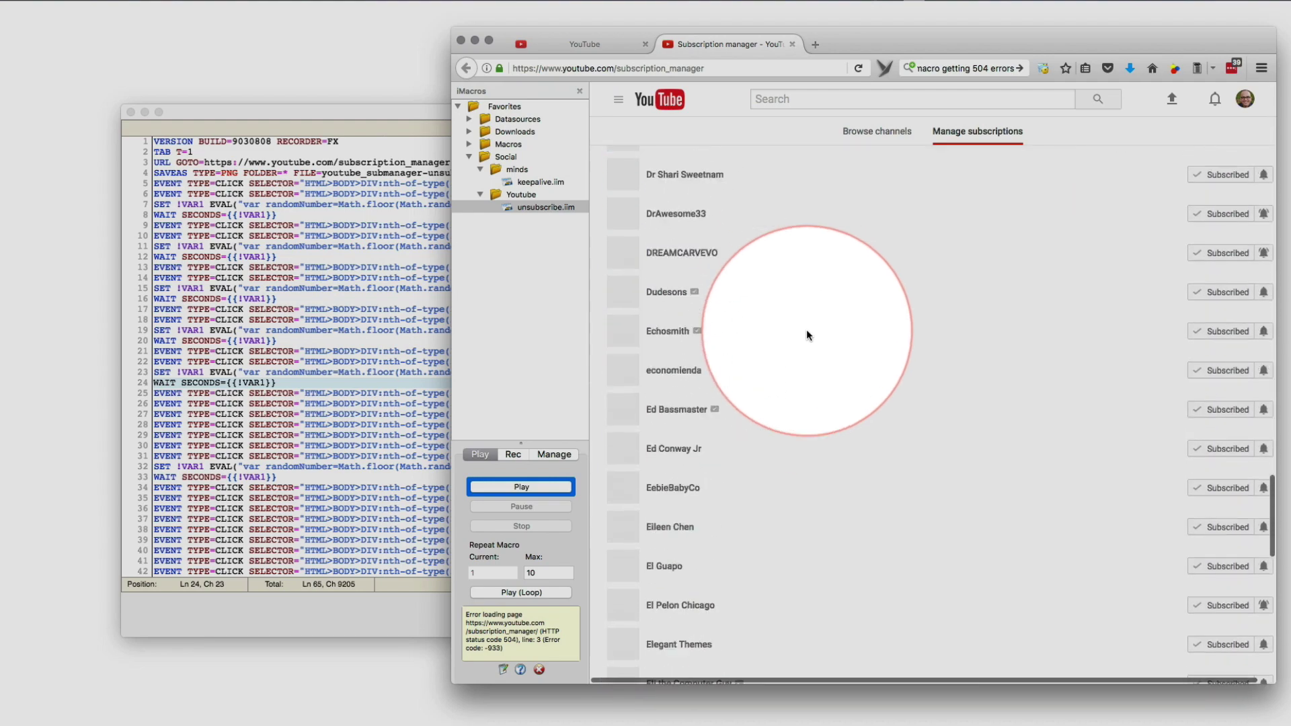
scroll(806, 334, down, 10)
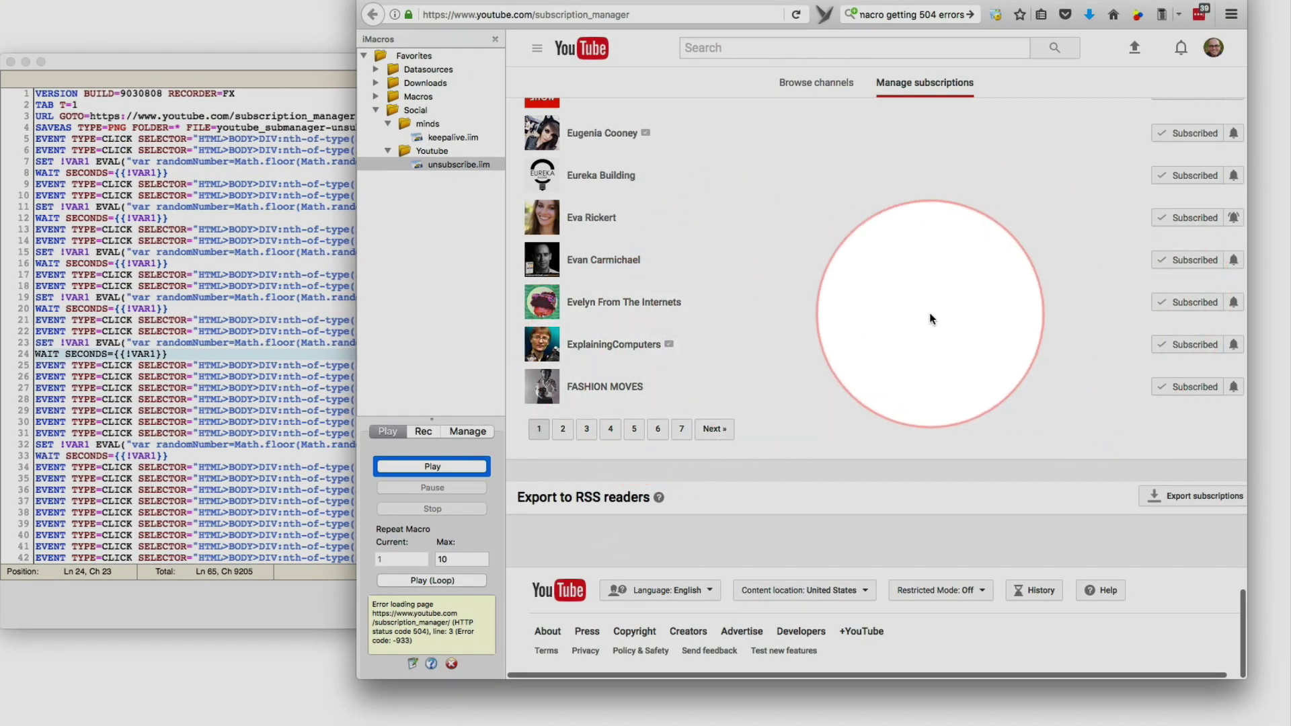
scroll(639, 284, up, 10)
scroll(638, 283, up, 10)
scroll(639, 284, up, 10)
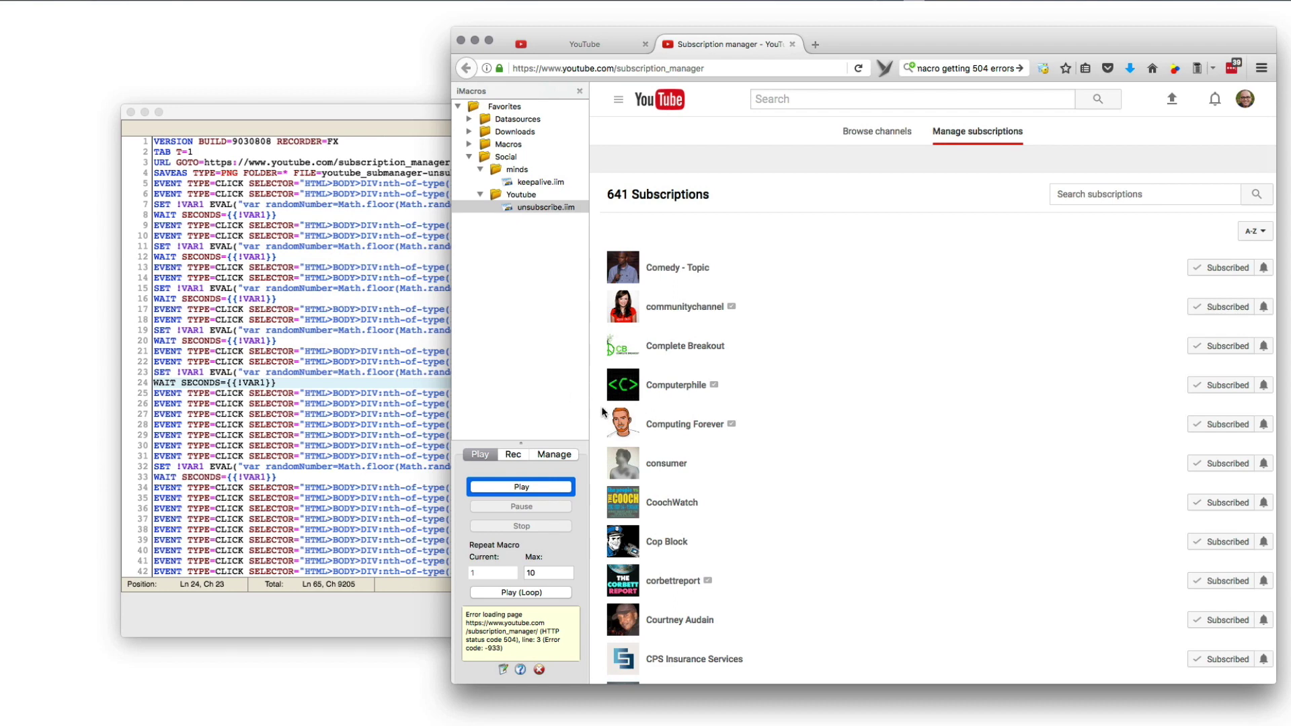
Reload the subscription manager page, then return to the unsubscribe.iim editor
key(super+r)
click(326, 373)
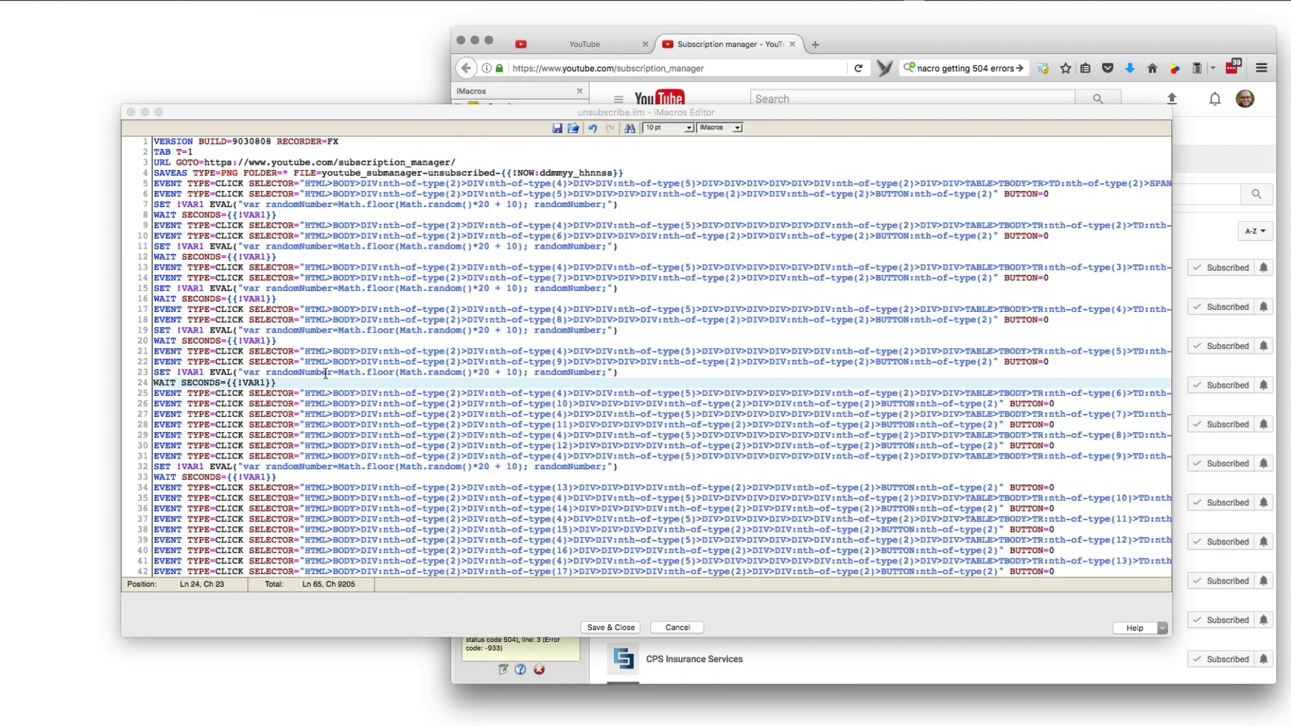
click(748, 46)
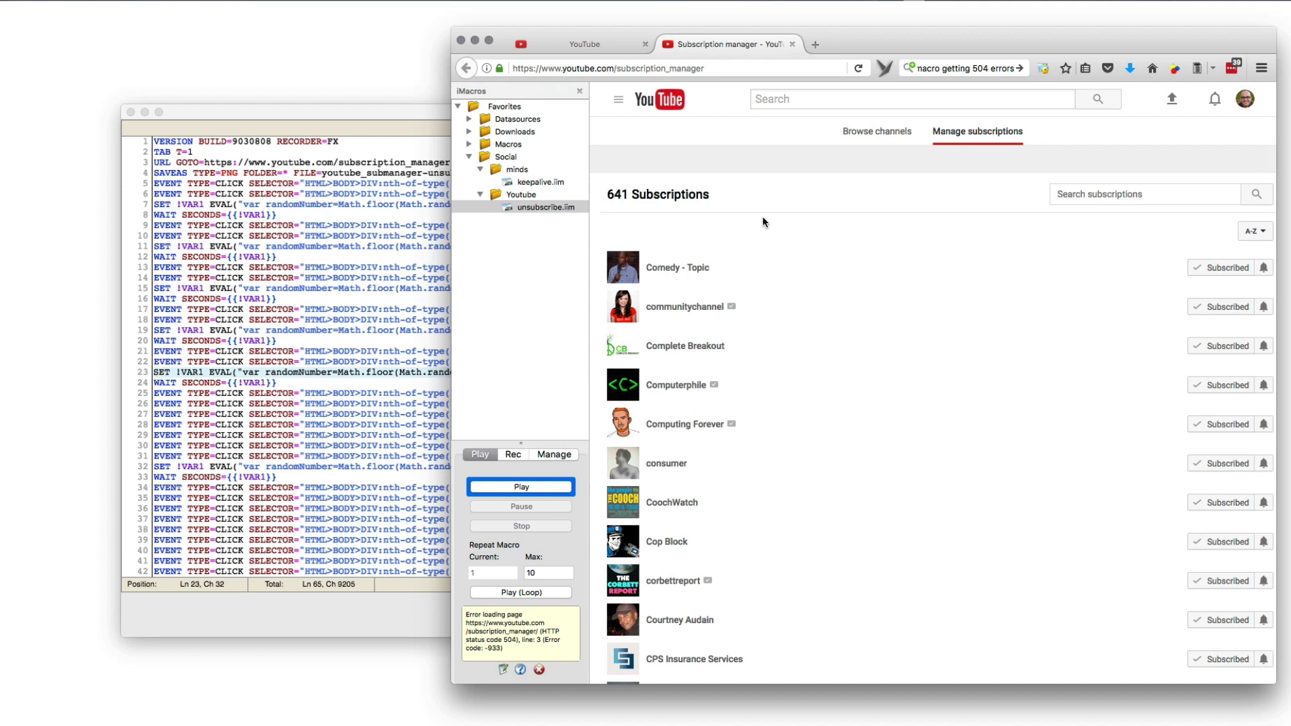
click(310, 371)
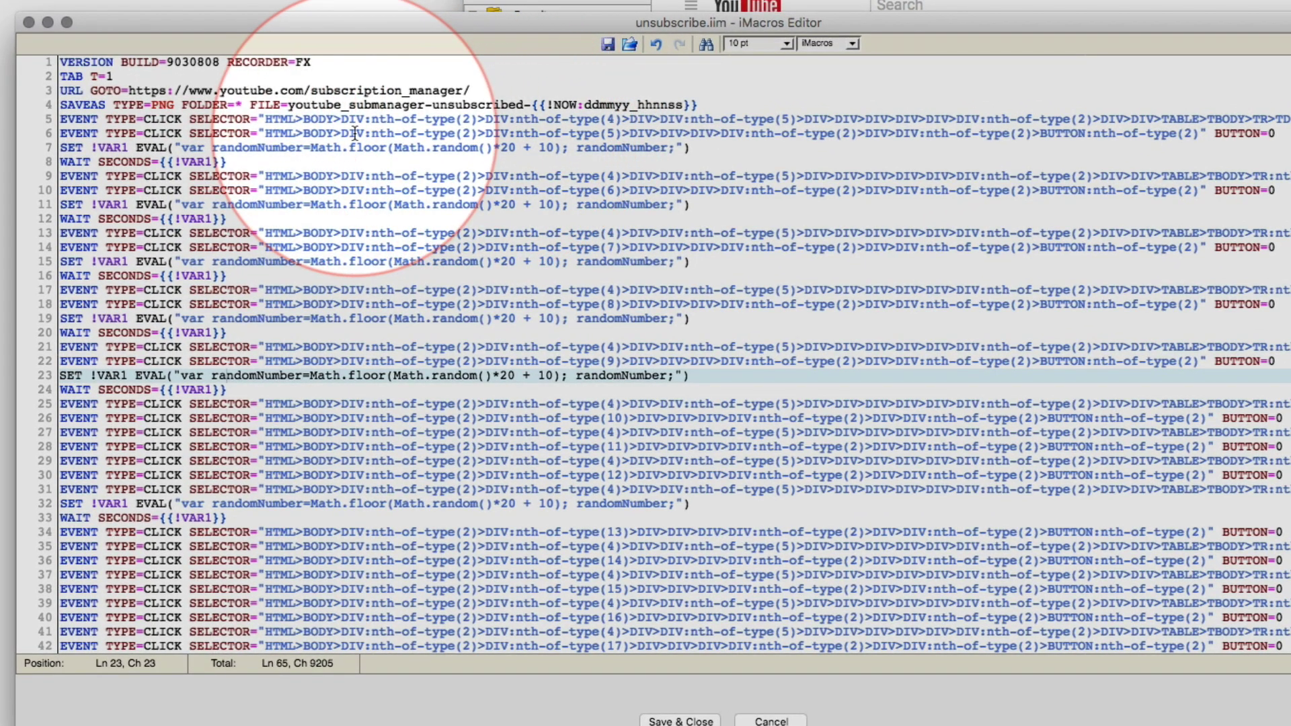
Select the SET !VAR1 and WAIT lines and paste them after line 26
click(98, 162)
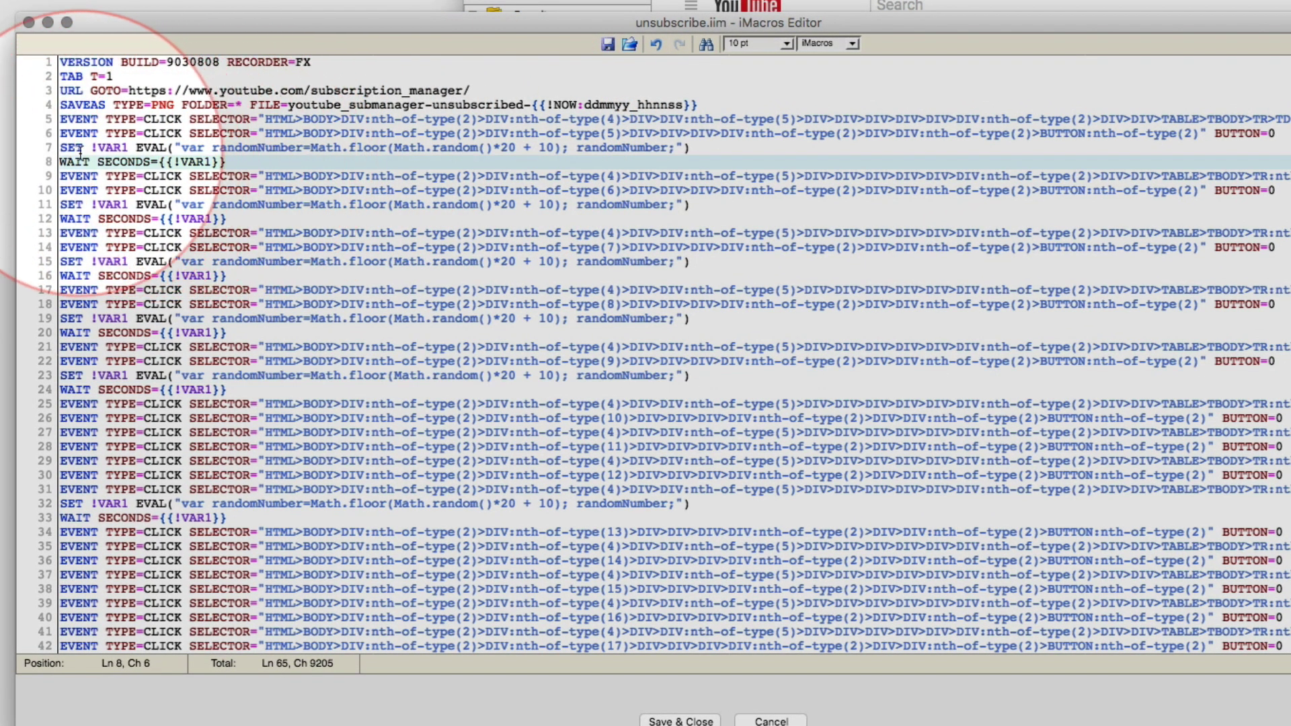
click(57, 147)
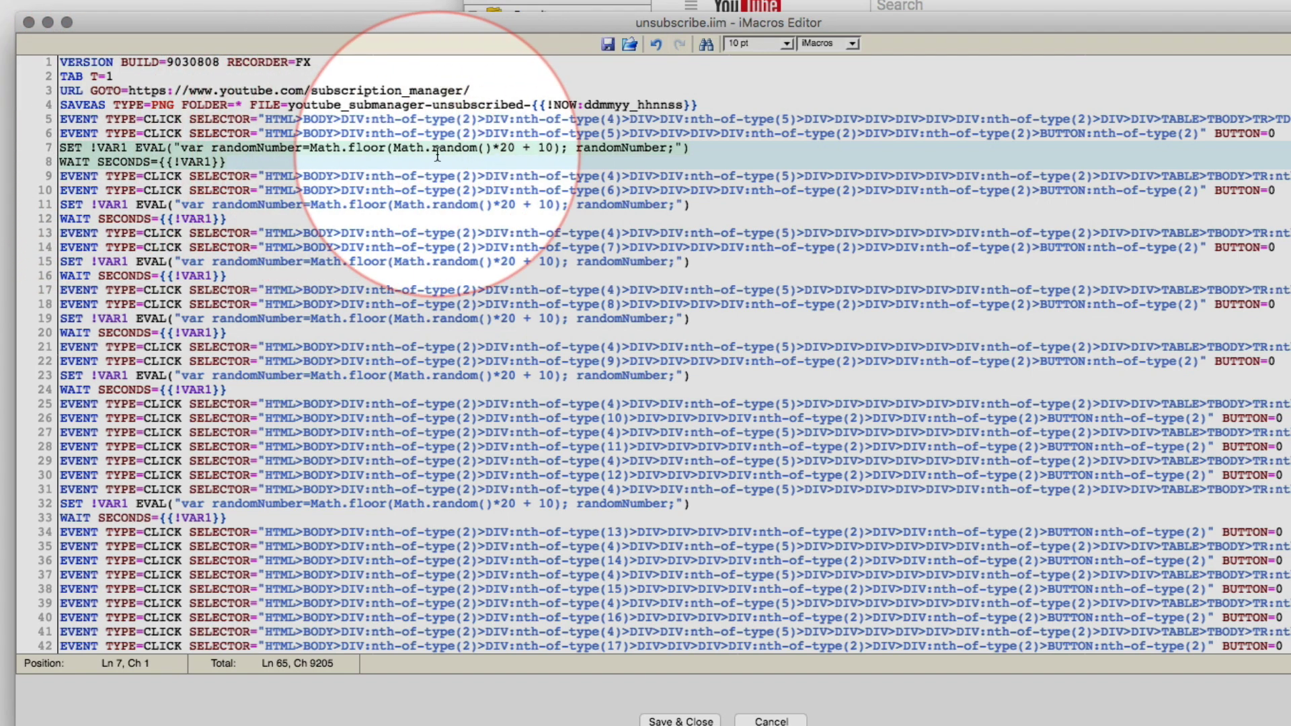
scroll(540, 333, down, 1)
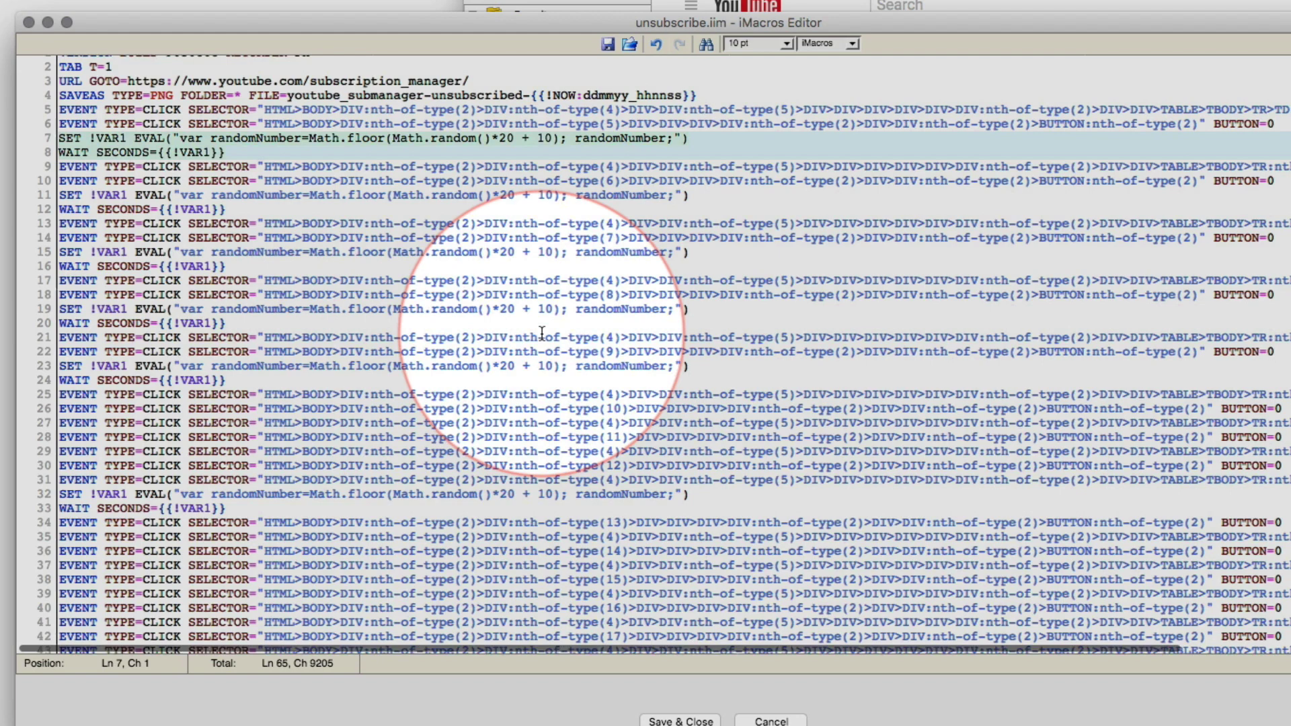
scroll(542, 333, down, 4)
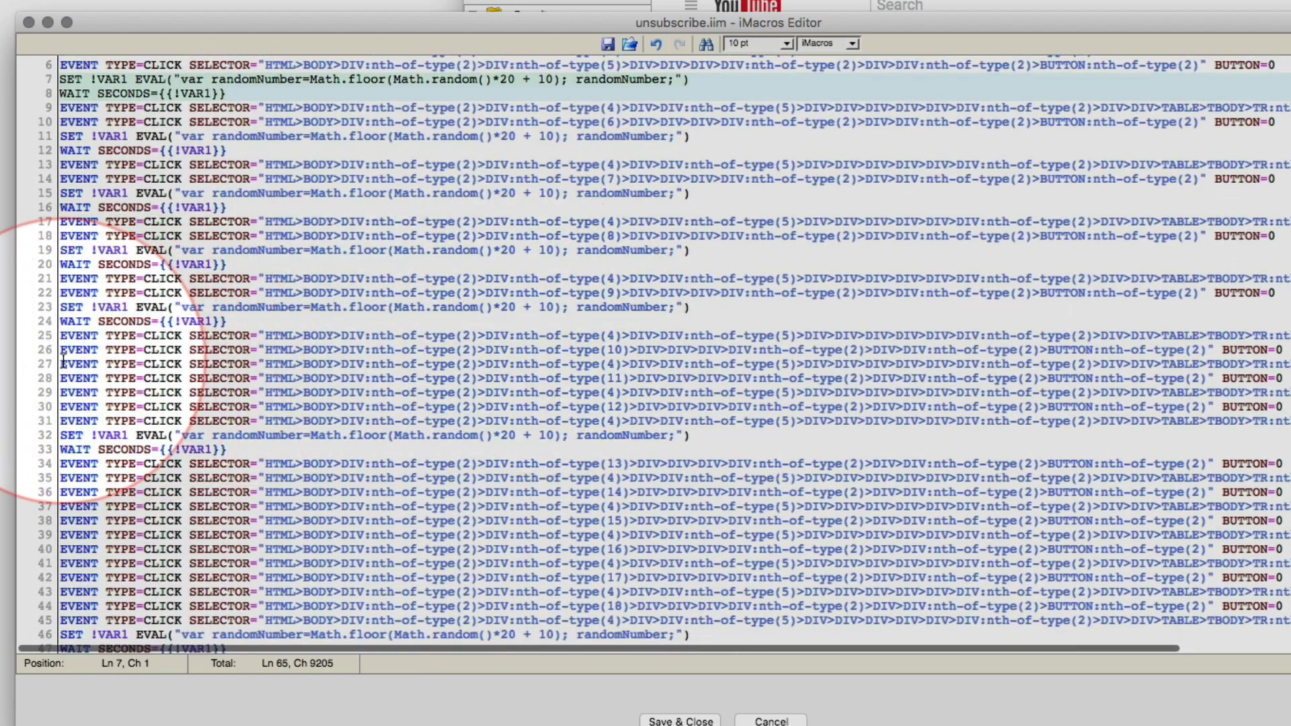
click(60, 364)
key(Return)
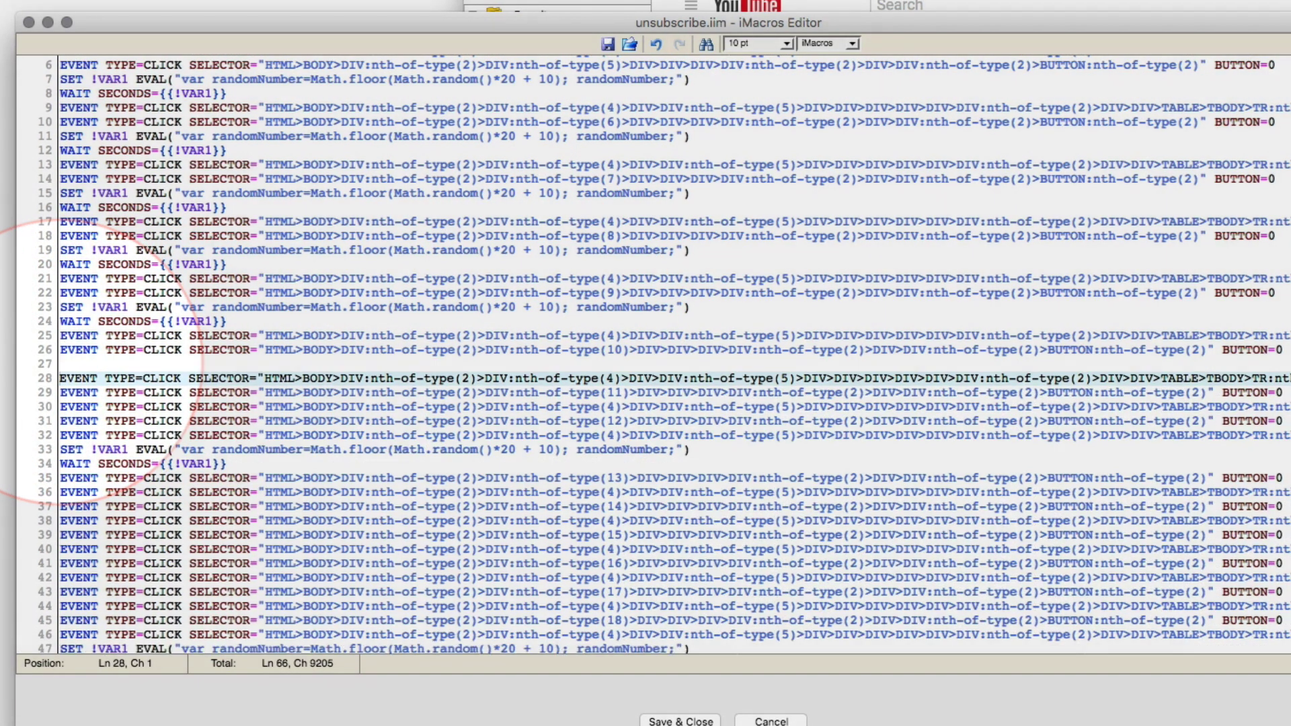
key(Up)
text(SET !VAR1 EVAL("var randomNumber=Math.floor(Math.random()*20 + 10); randomNumber;") WAIT SECONDS={{!VAR1}})
key(Down)
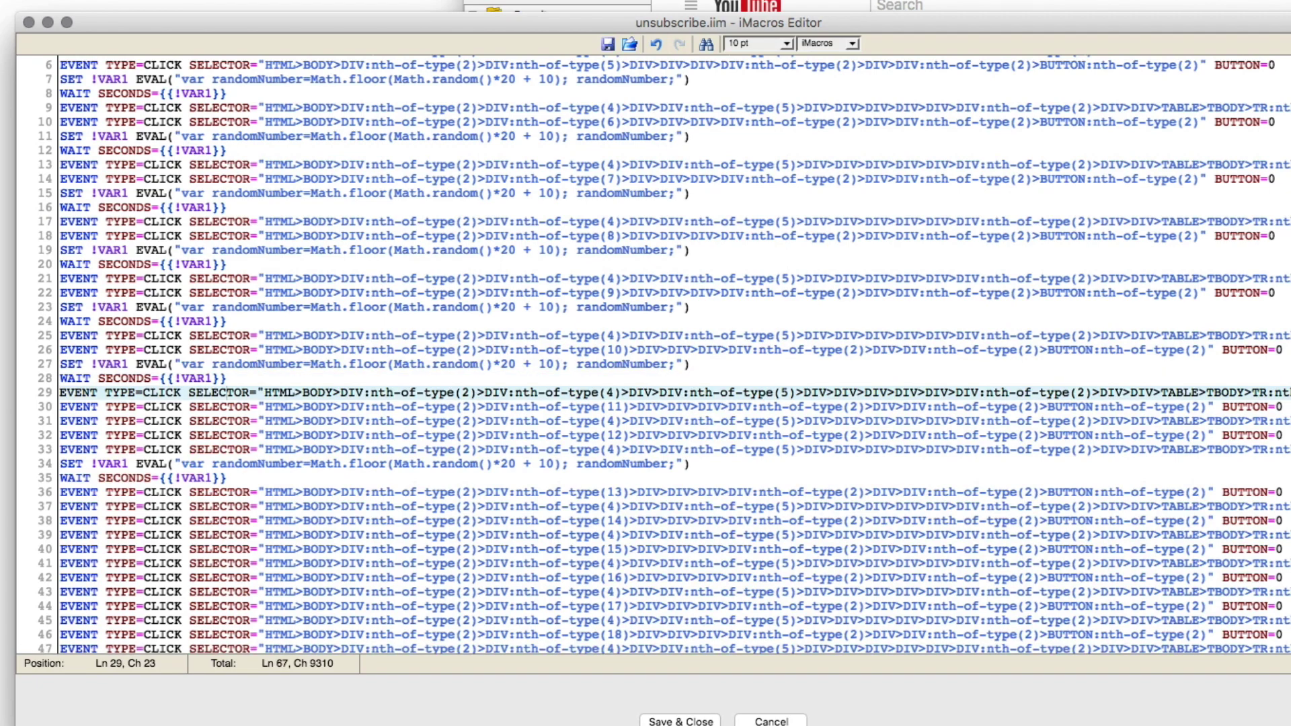
key(Down)
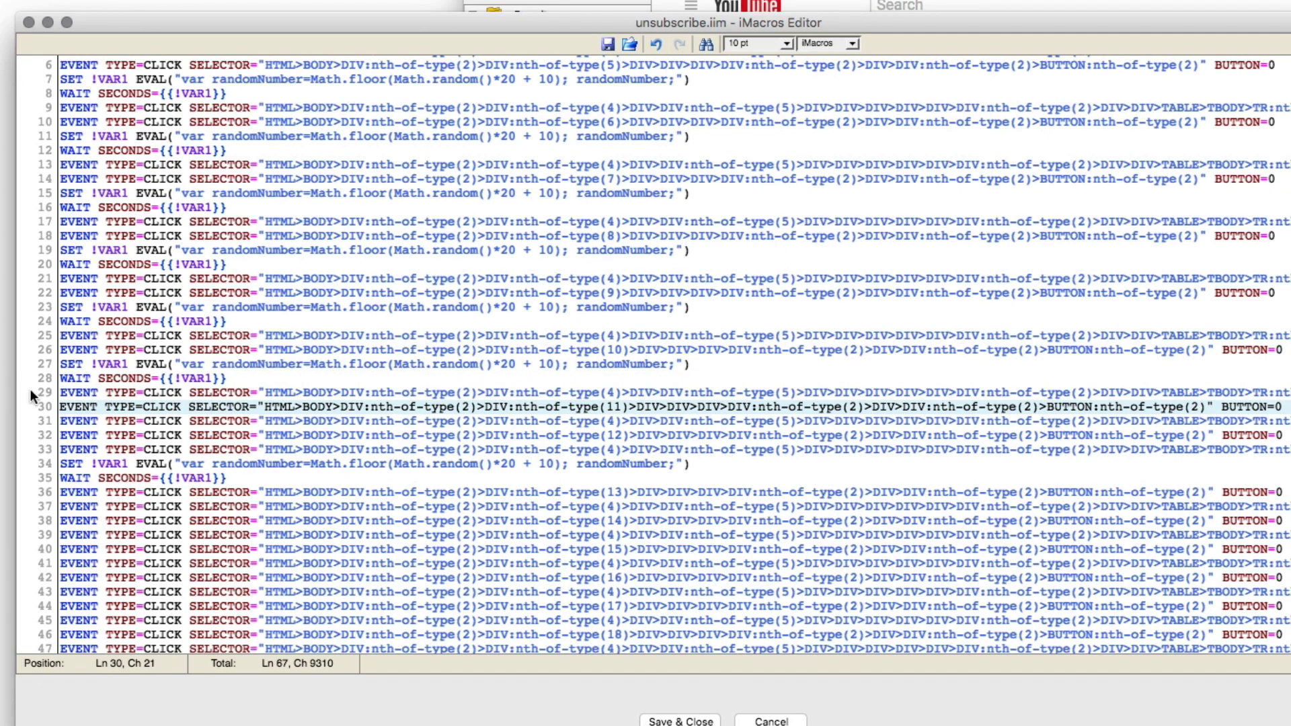
Paste the pause lines after the next two click pairs, around line 40
click(58, 421)
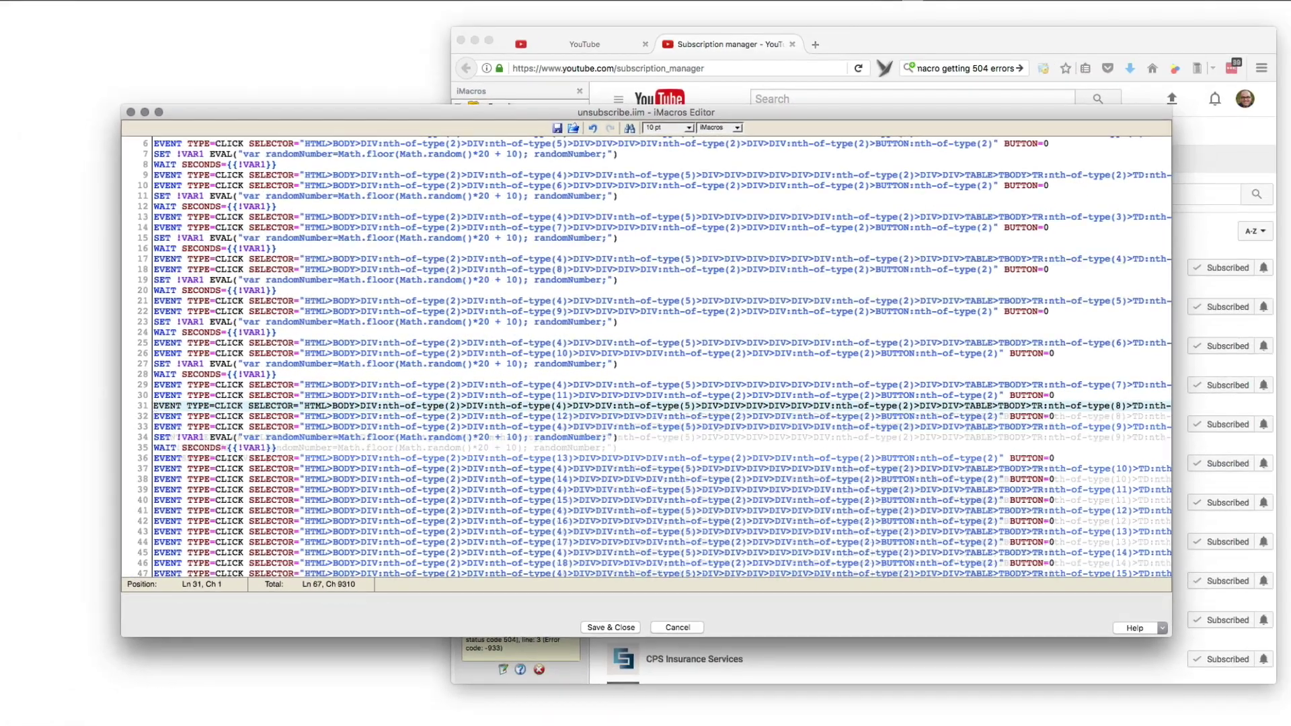
key(Return)
key(Up)
text(SET !VAR1 EVAL("var randomNumber=Math.floor(Math.random()*20 + 10); randomNumber;") WAIT SECONDS={{!VAR1}})
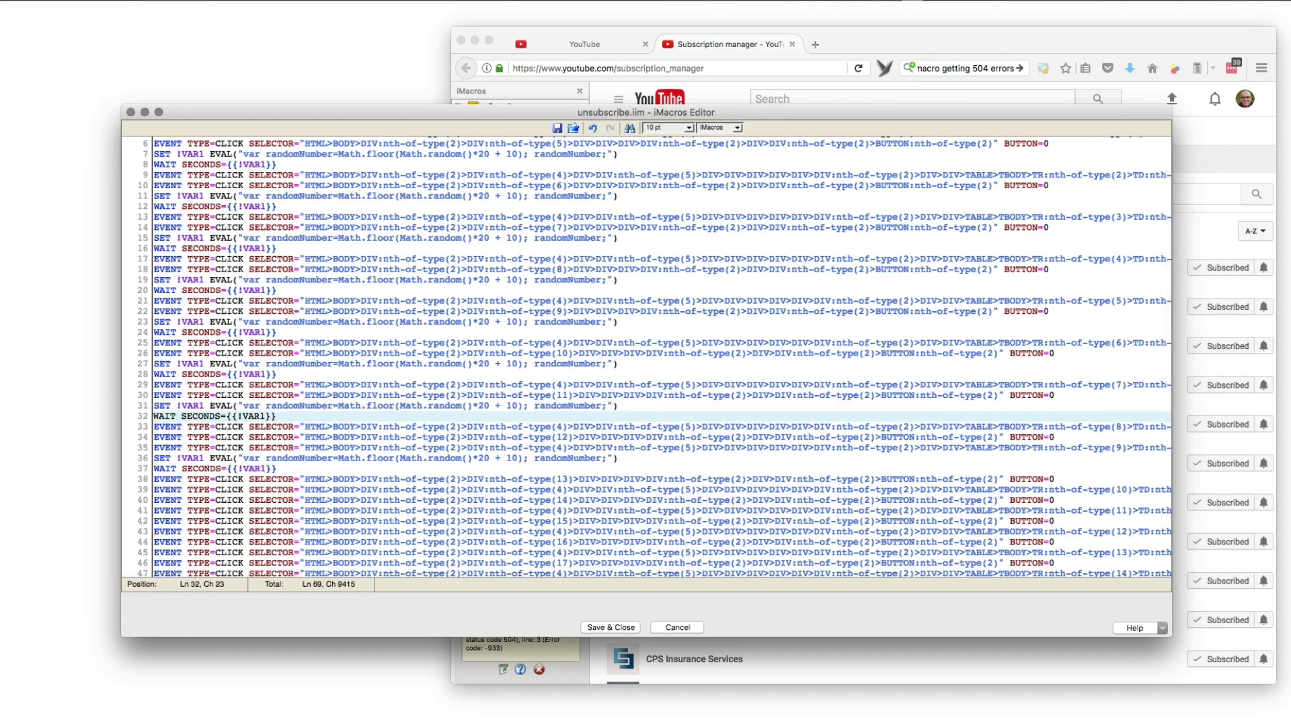
key(Down)
key(Down)
key(Down)
key(Down)
key(Down)
click(154, 499)
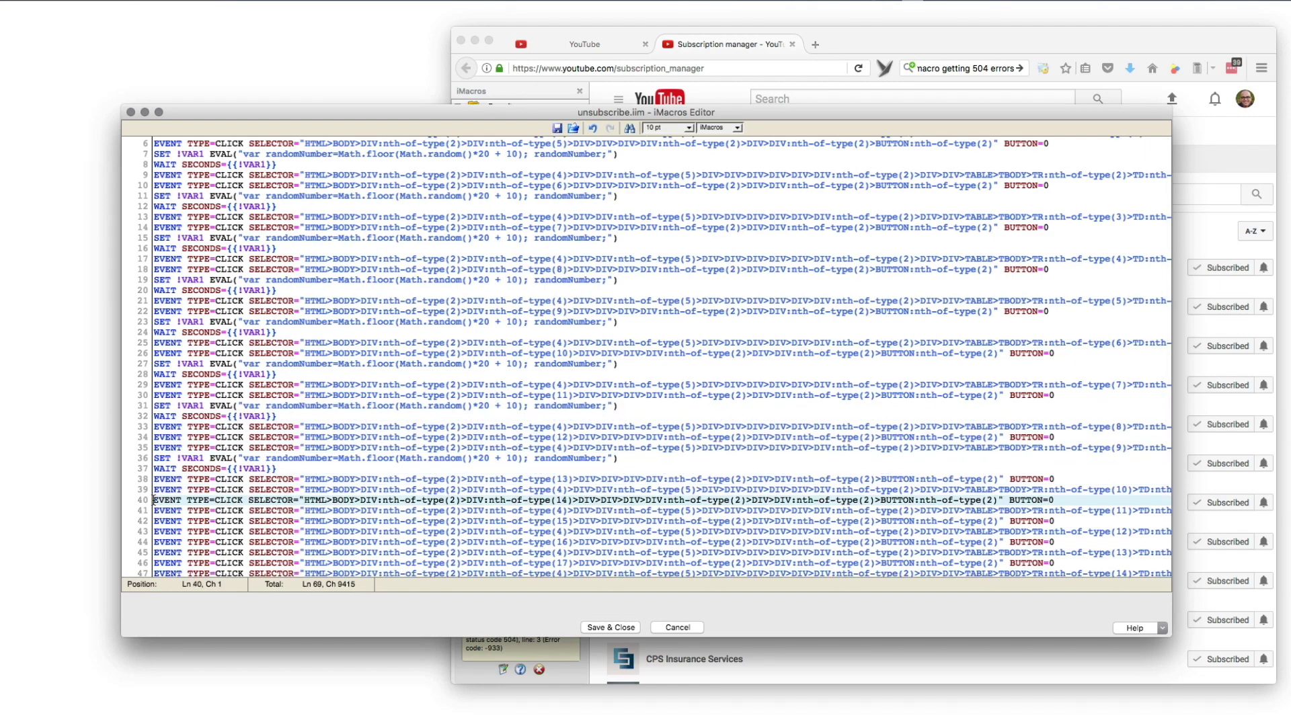
key(Return)
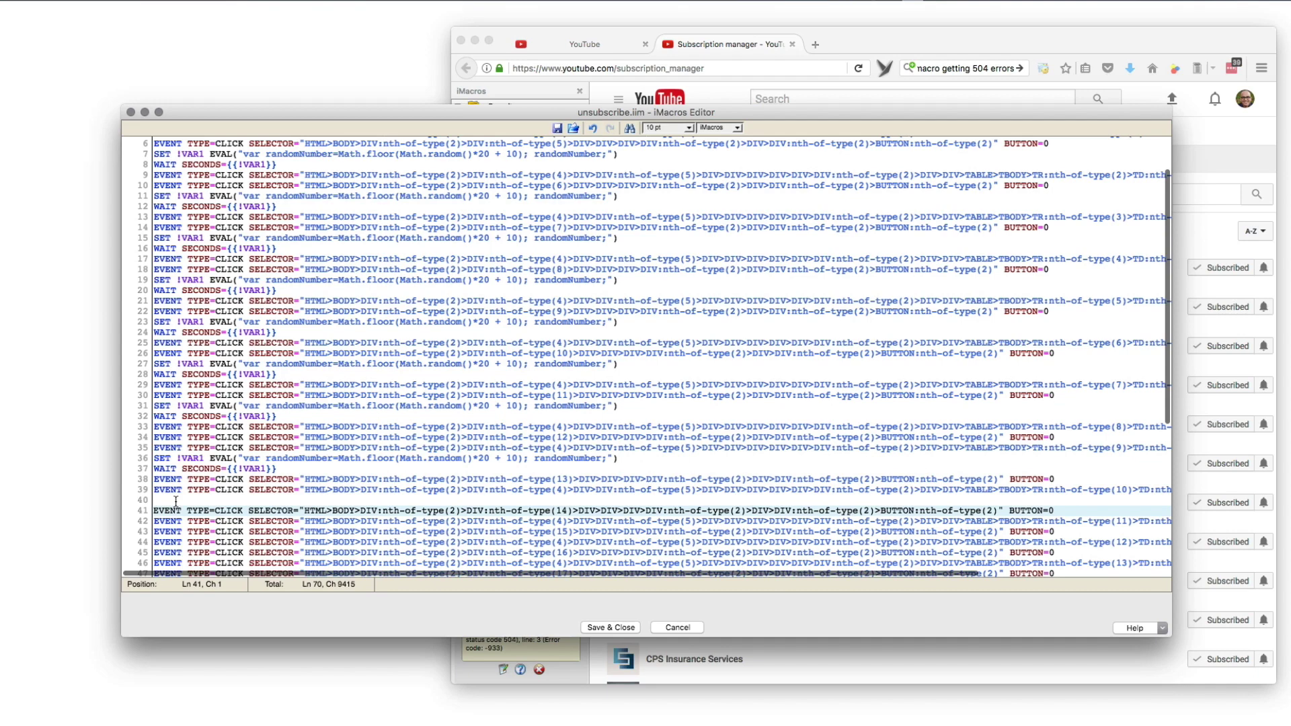
click(175, 501)
text(SET !VAR1 EVAL("var randomNumber=Math.floor(Math.random()*20 + 10); randomNumber;") WAIT SECONDS={{!VAR1}})
scroll(176, 501, down, 5)
Paste the pause lines after two more click pairs, growing the script to 75 lines
click(155, 357)
key(Return)
key(Up)
text(SET !VAR1 EVAL("var randomNumber=Math.floor(Math.random()*20 + 10); randomNumber;") WAIT SECONDS={{!VAR1}})
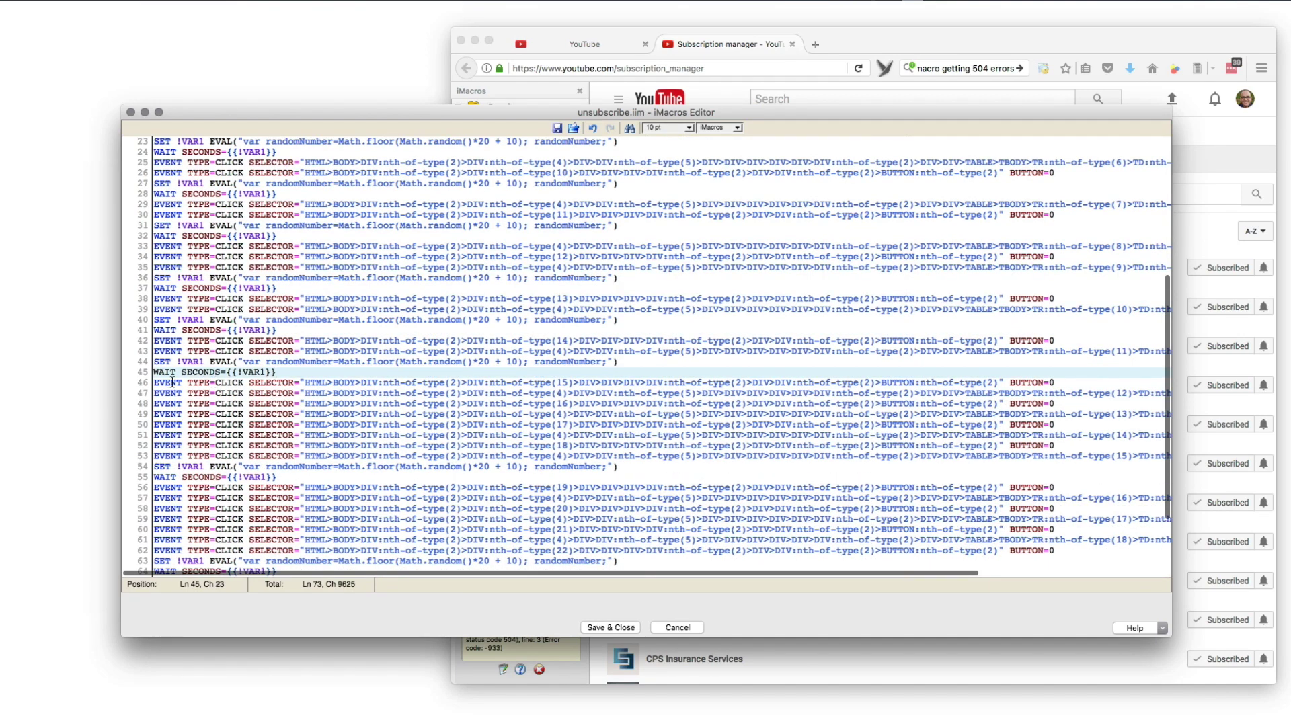
click(153, 402)
key(Return)
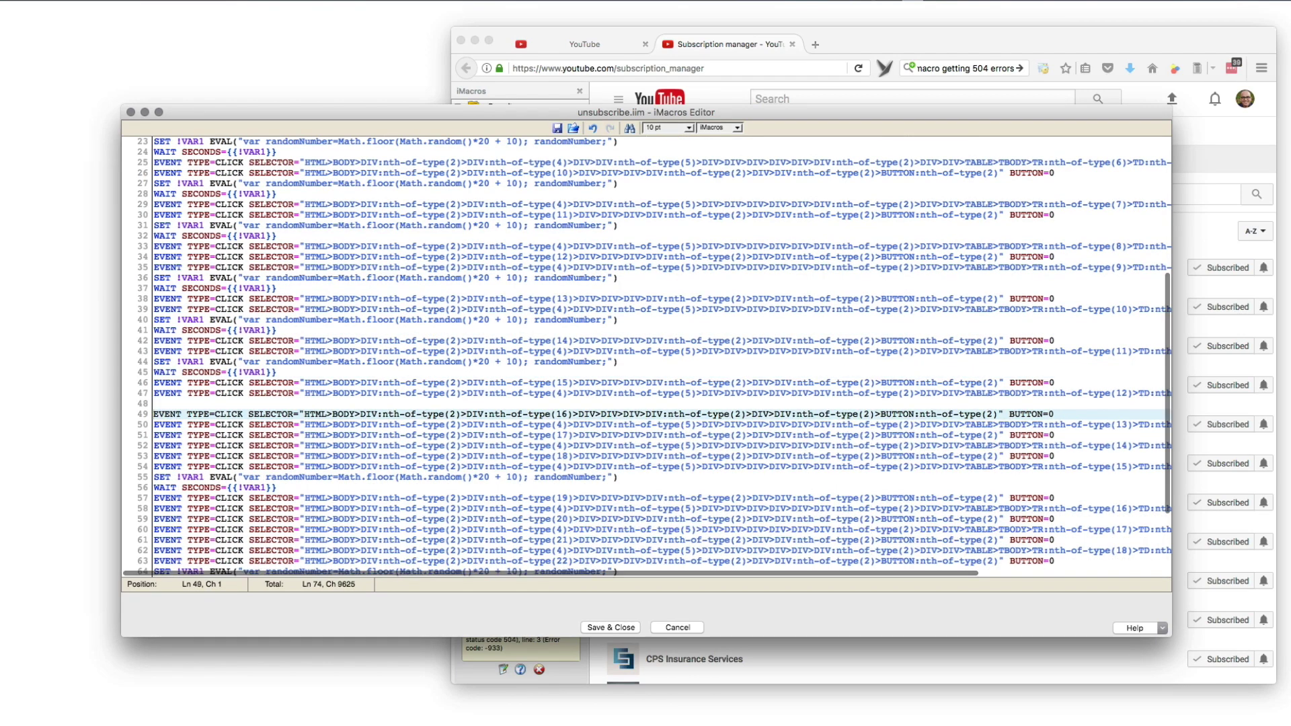
text(SET !VAR1 EVAL("var randomNumber=Math.floor(Math.random()*20 + 10); randomNumber;") WAIT SECONDS={{!VAR1}})
scroll(240, 419, up, 5)
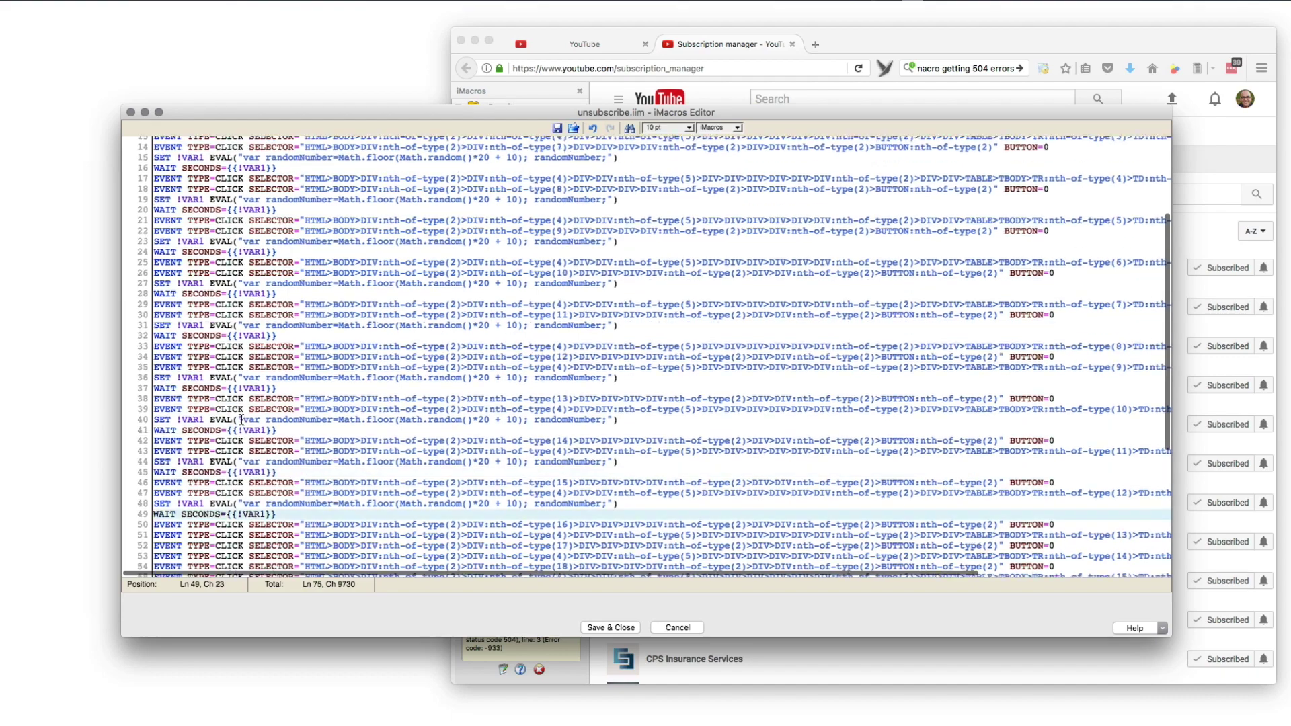
scroll(241, 418, up, 5)
scroll(240, 419, down, 5)
scroll(303, 378, down, 5)
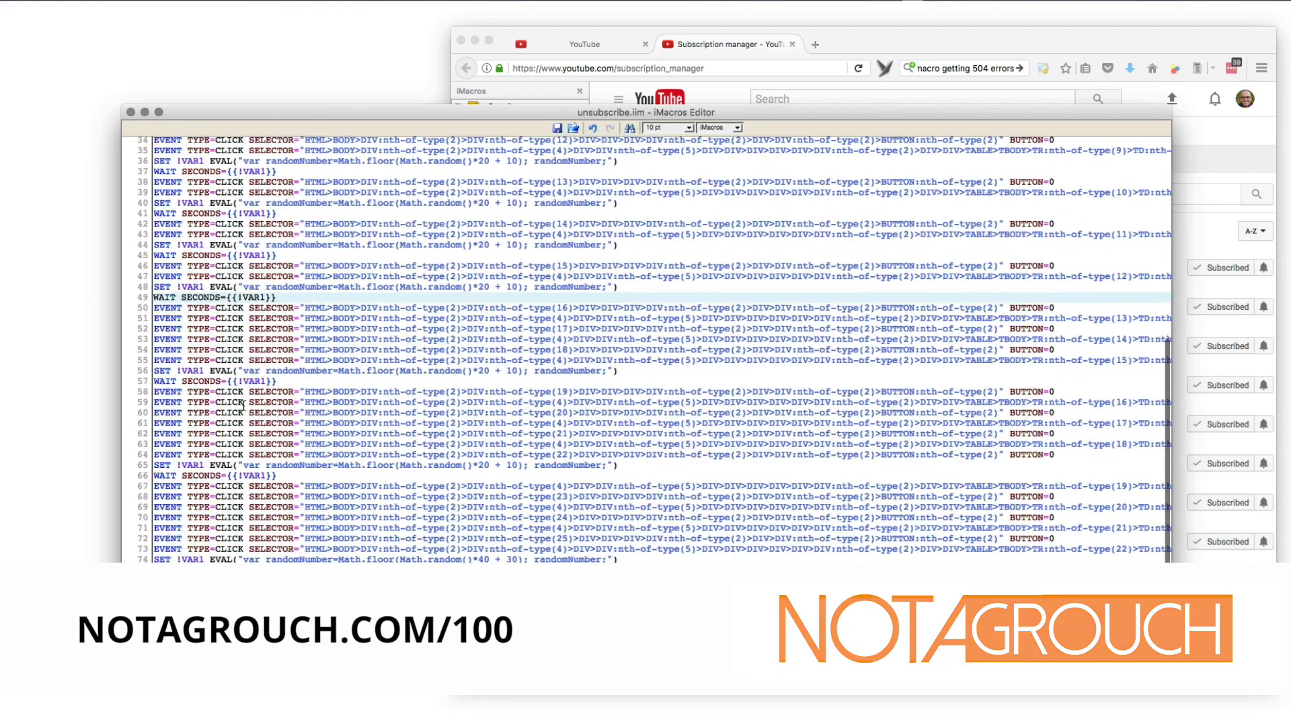
scroll(480, 298, up, 2)
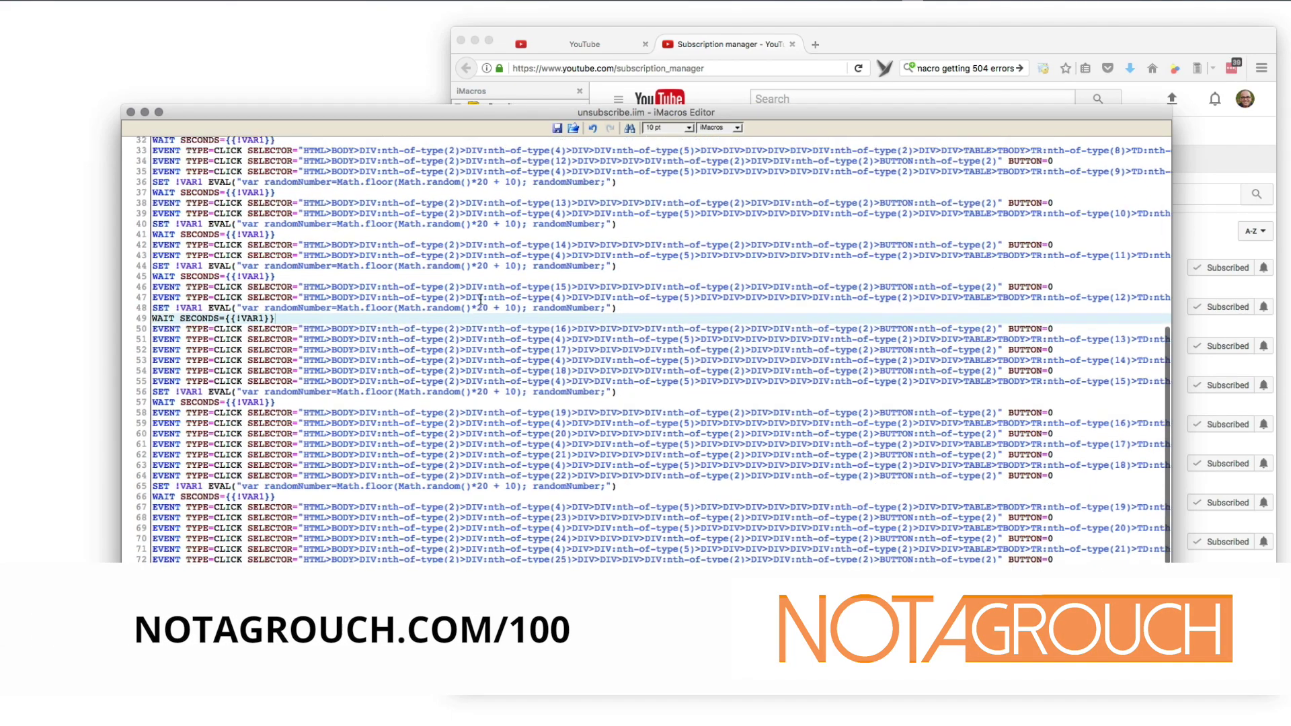
scroll(480, 299, up, 3)
scroll(480, 298, up, 3)
scroll(480, 298, up, 3)
scroll(481, 299, down, 2)
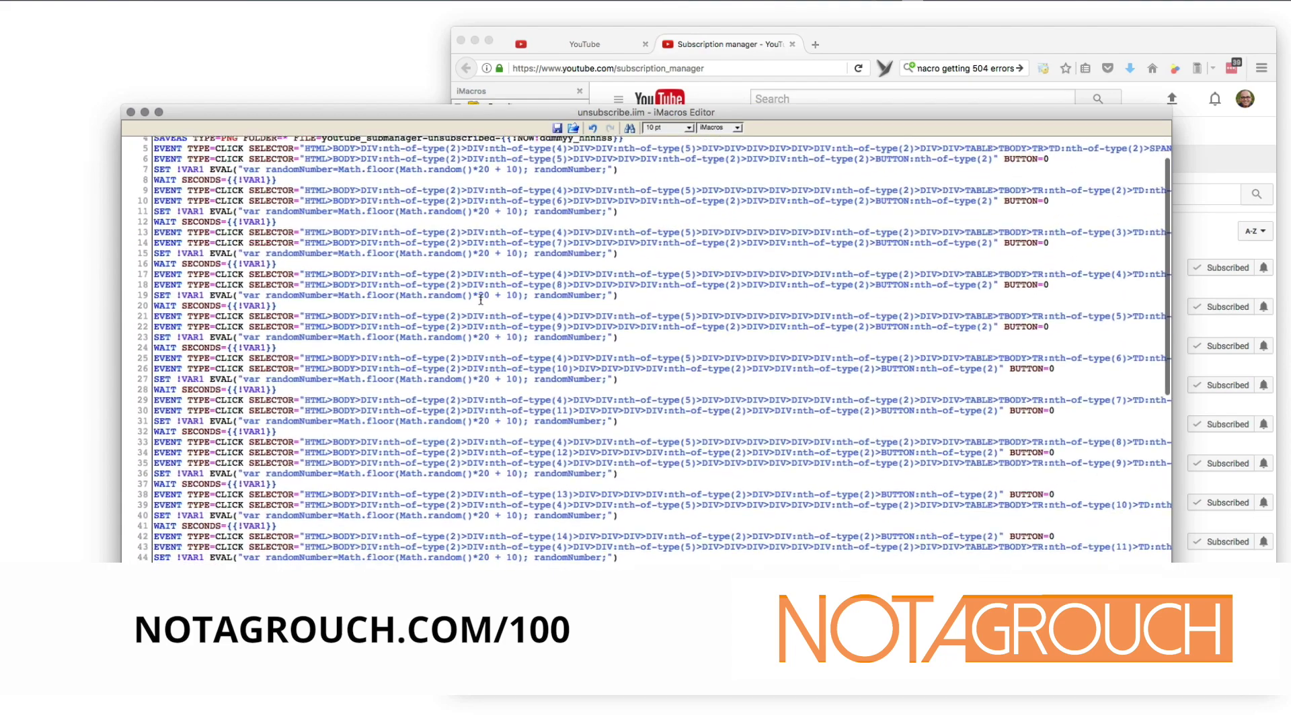
scroll(480, 299, down, 2)
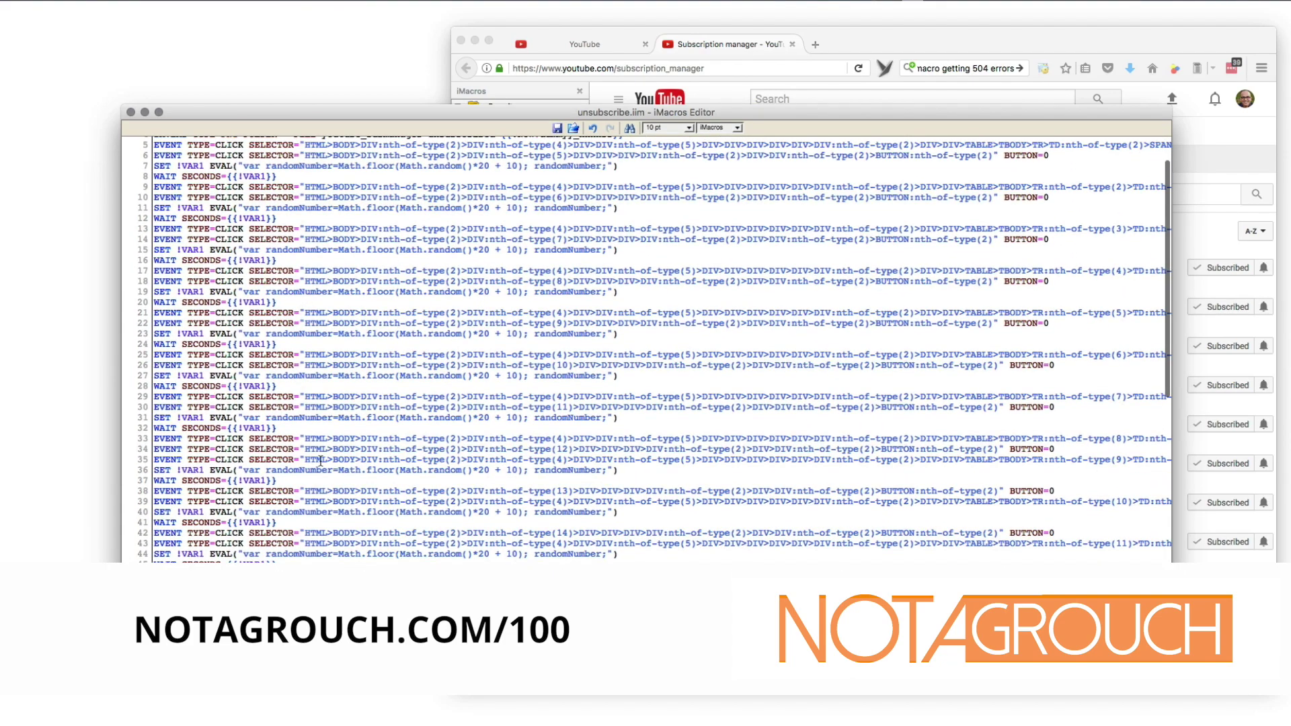
scroll(321, 461, down, 3)
scroll(321, 461, down, 3)
scroll(446, 421, down, 3)
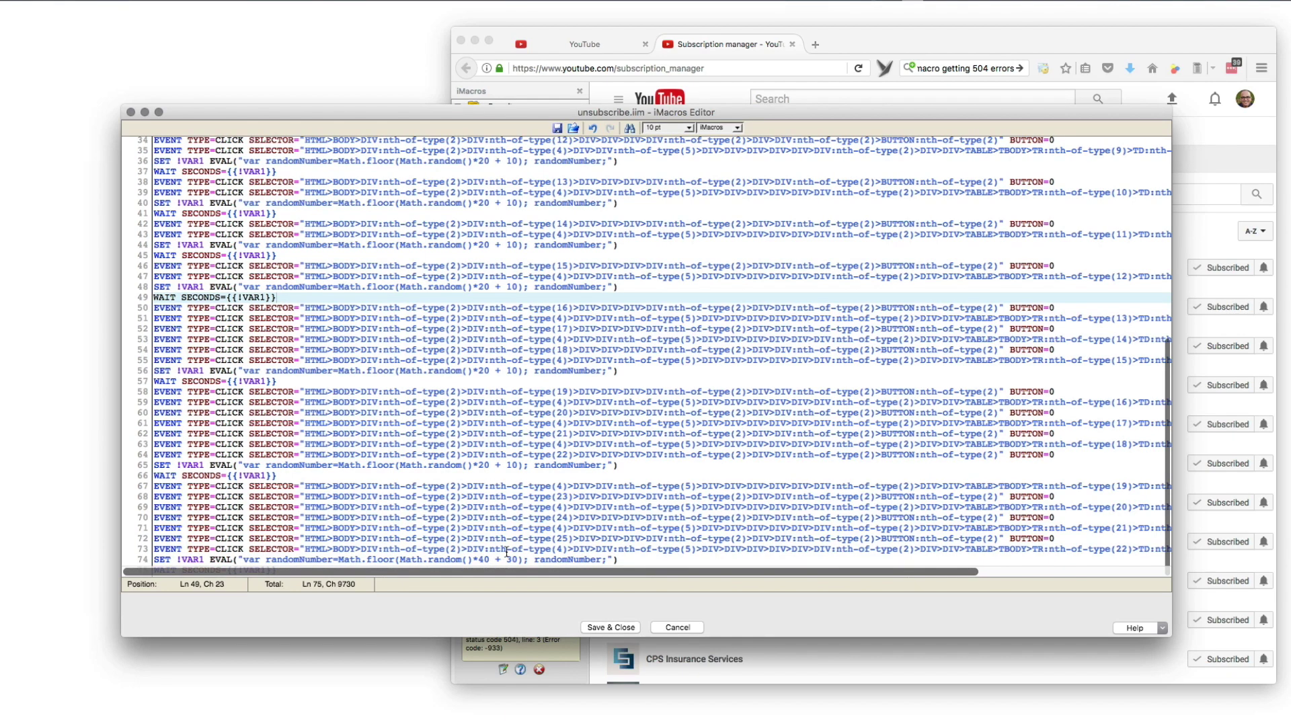
click(625, 626)
Select unsubscribe.iim in the iMacros sidebar
click(555, 209)
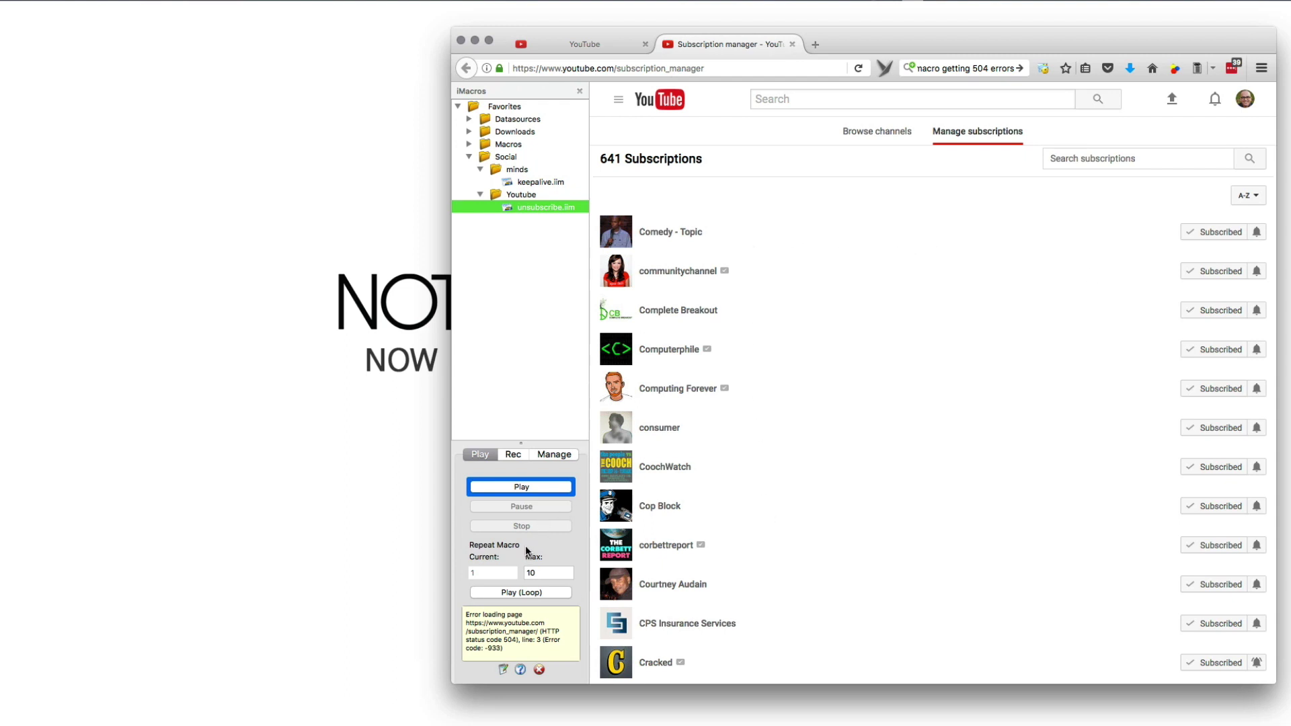
scroll(773, 511, down, 5)
scroll(773, 512, down, 10)
scroll(774, 511, down, 10)
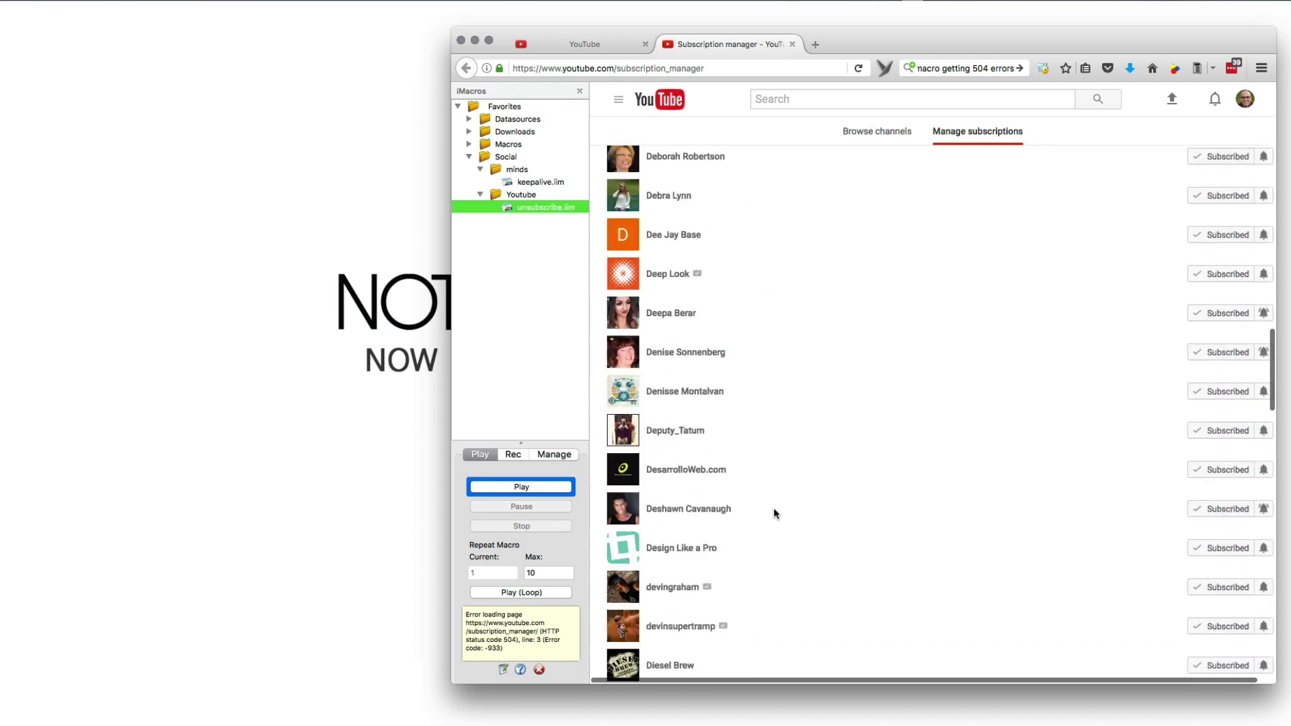
scroll(773, 510, down, 10)
scroll(774, 514, down, 10)
scroll(774, 513, down, 5)
scroll(774, 514, up, 3)
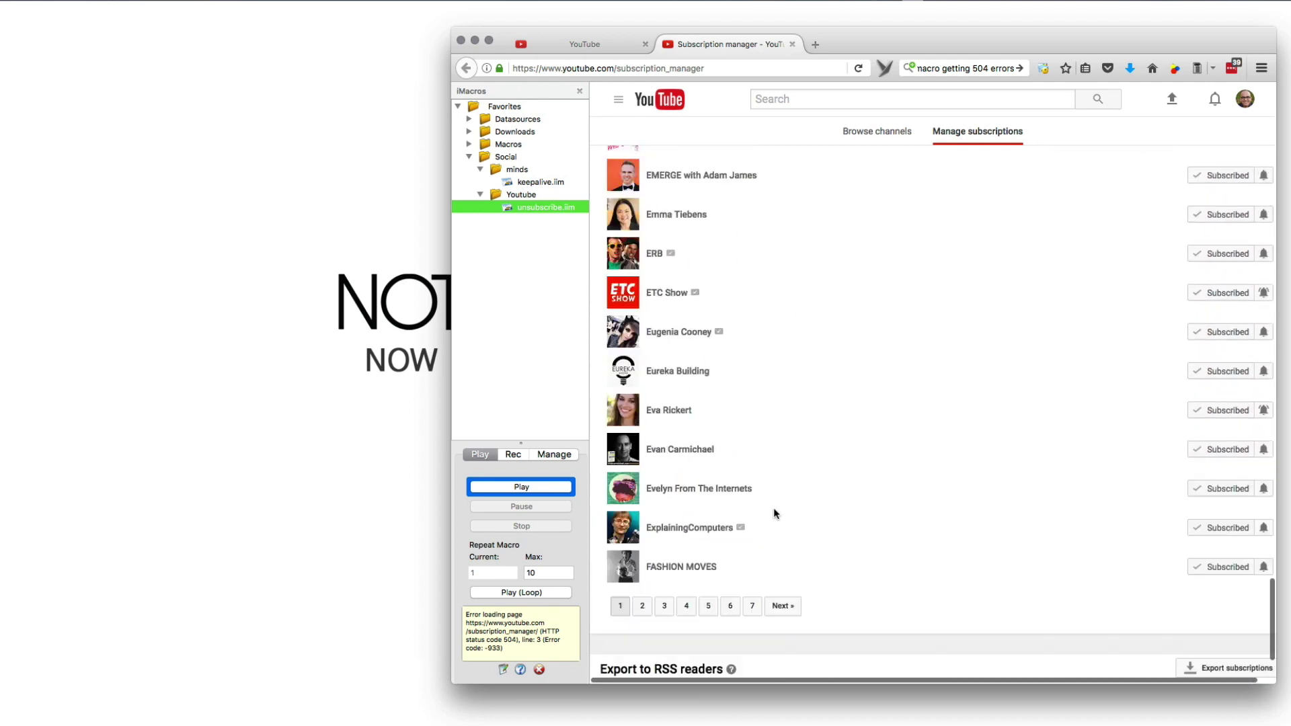
scroll(773, 513, up, 15)
scroll(774, 513, up, 10)
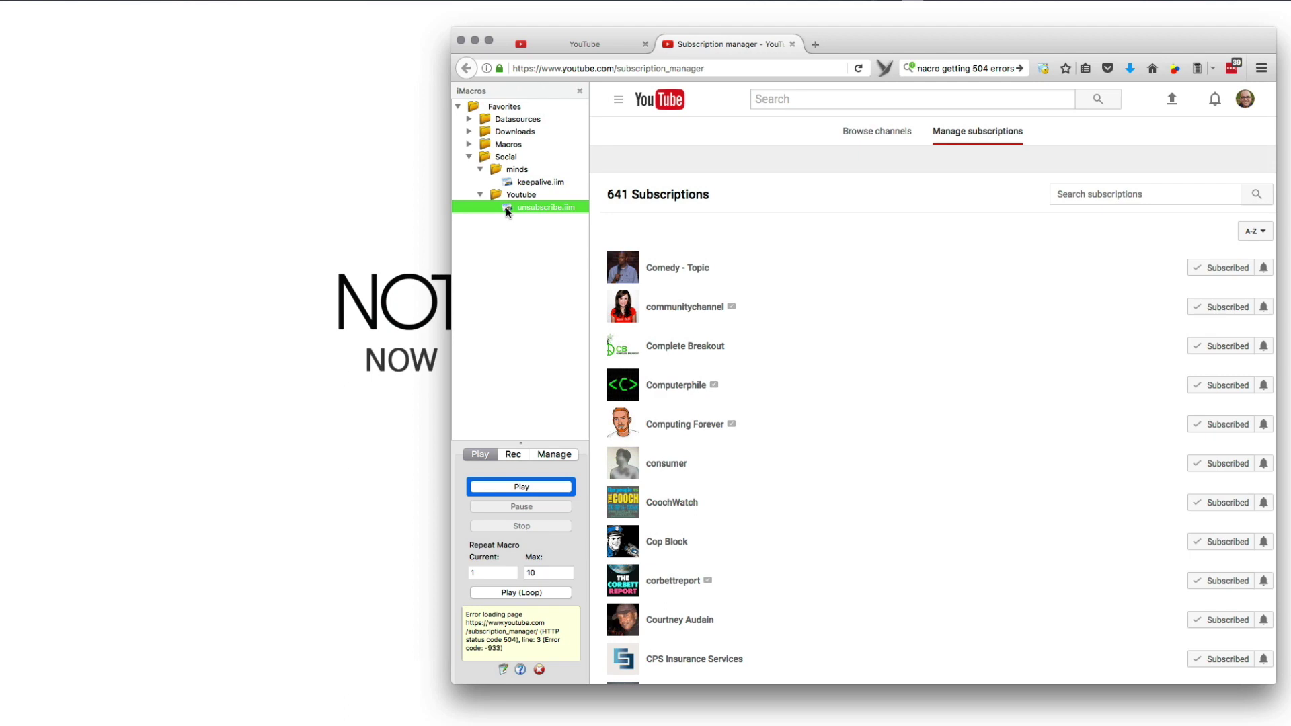
Run unsubscribe.iim with Play (Loop), Max set to 10
click(539, 593)
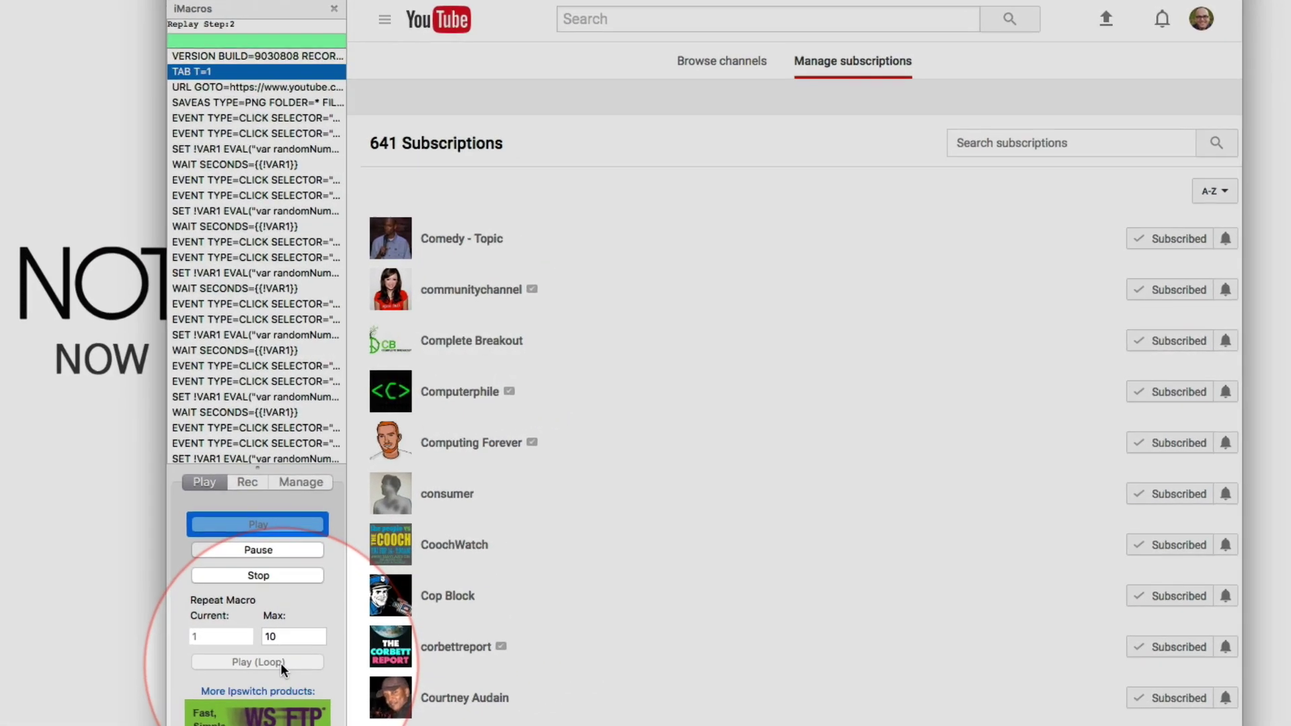